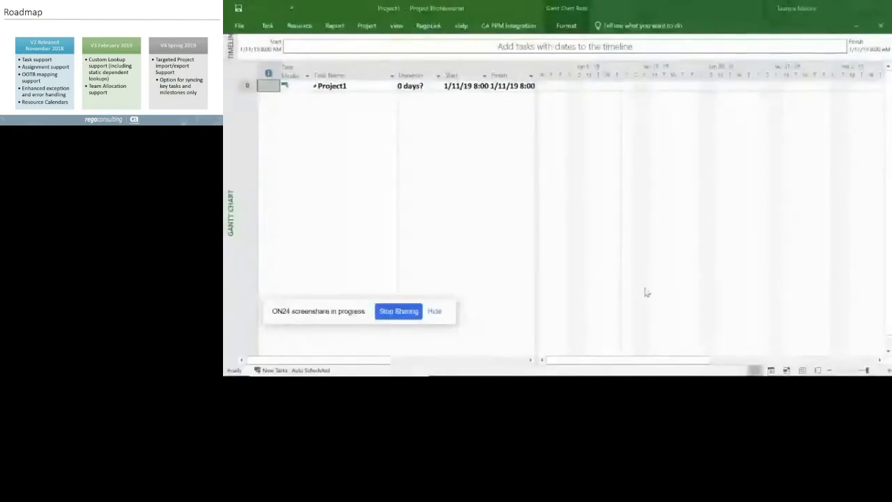
Hide the ON24 share bar and bring up the RegoLink add-in ribbon commands.
{"action": "left_click", "coordinate": [434, 312]}
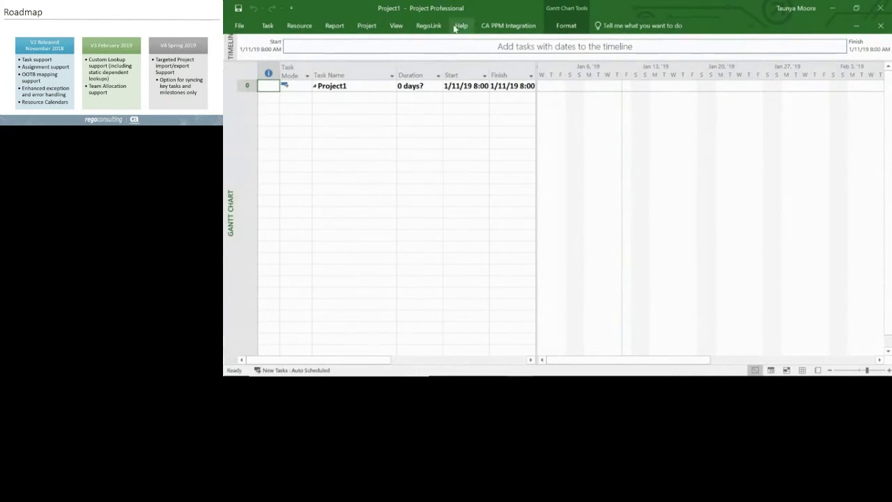
{"action": "left_click", "coordinate": [429, 27]}
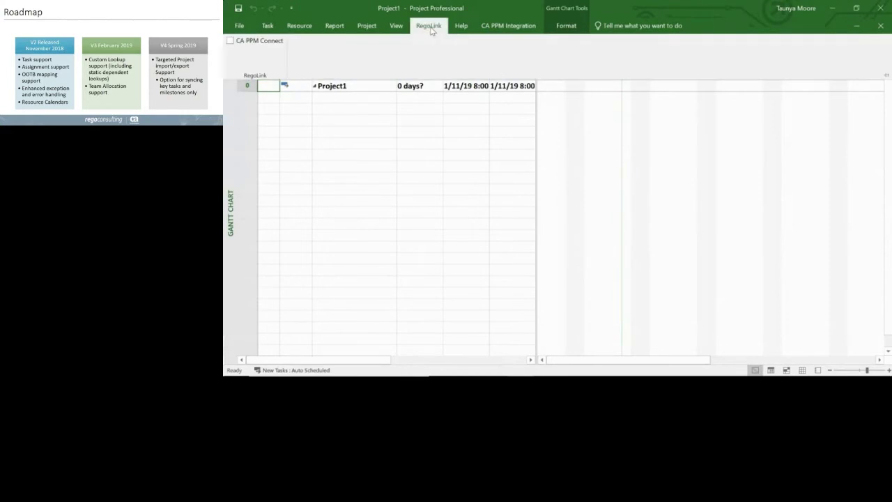
Connect to the CA PPM server from the CA PPM Connect panel and acknowledge the success message.
{"action": "left_click", "coordinate": [229, 42]}
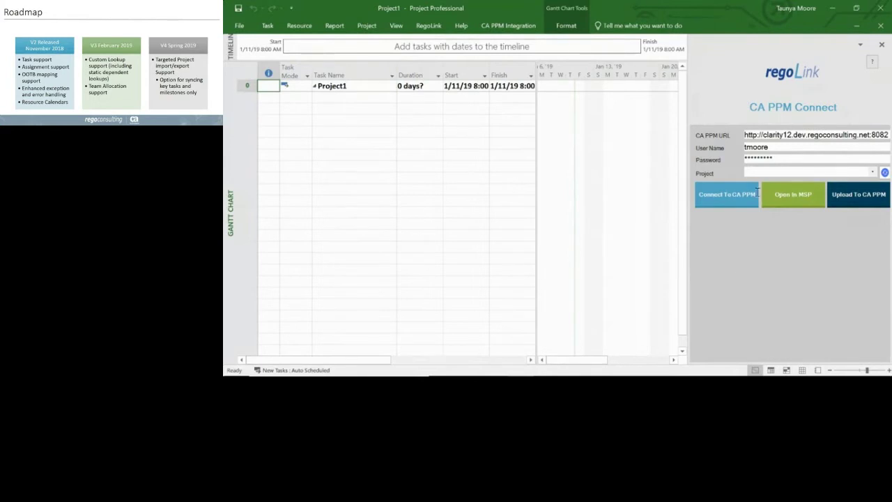
{"action": "left_click", "coordinate": [717, 202]}
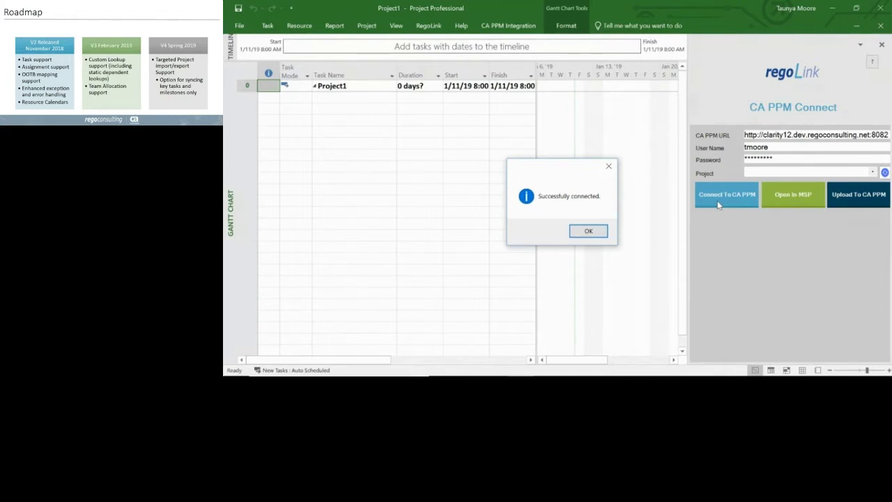
{"action": "left_click", "coordinate": [589, 233]}
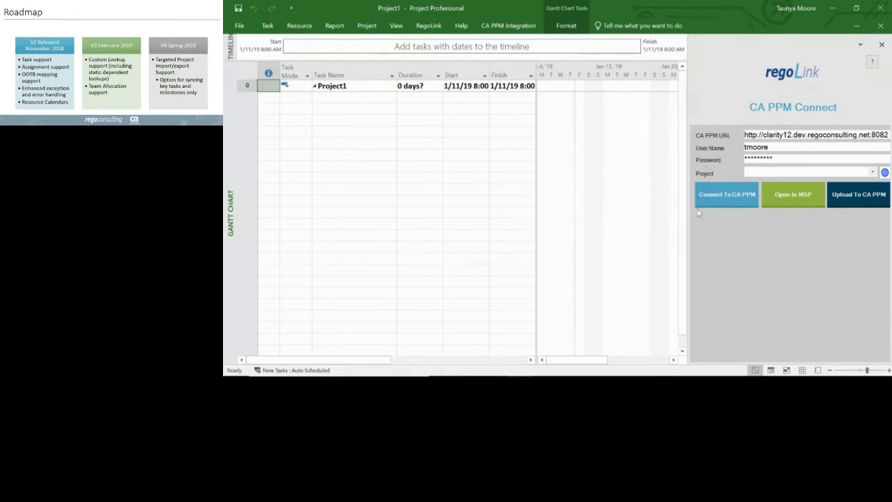
Choose project PRJ0173 from the CA PPM project list and open it in Microsoft Project.
{"action": "left_click", "coordinate": [872, 173]}
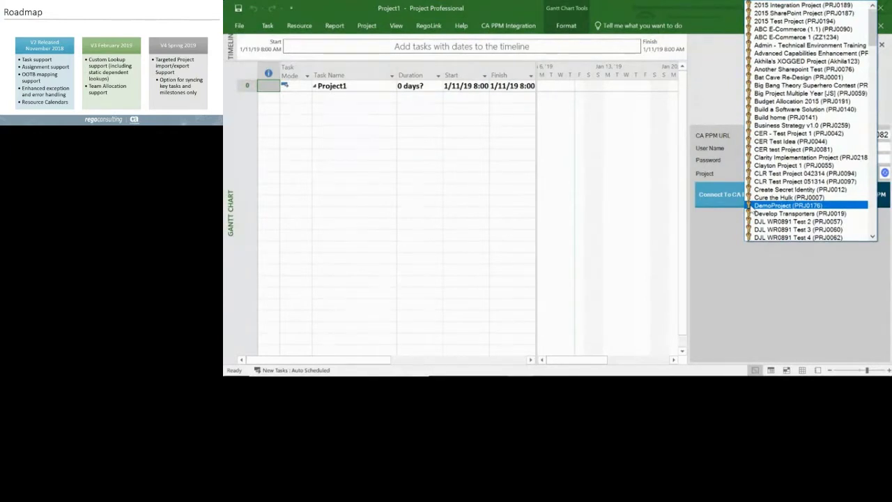
{"action": "scroll", "coordinate": [753, 209], "scroll_direction": "down", "scroll_amount": 8}
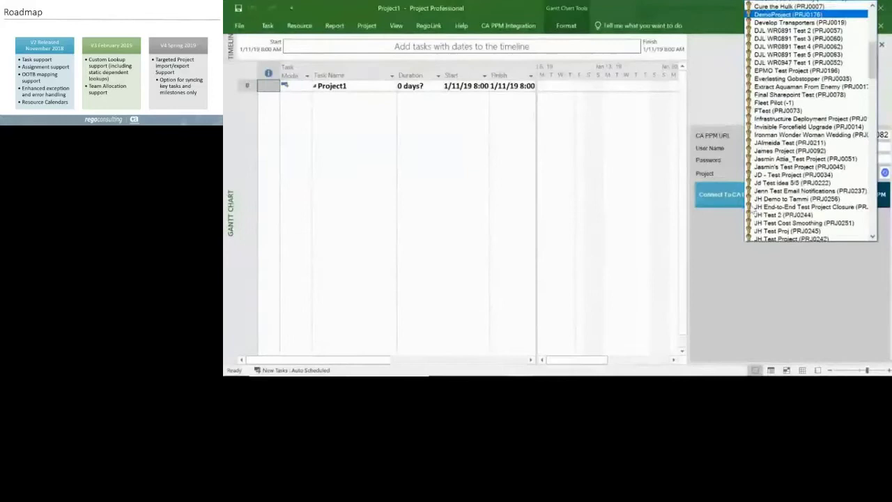
{"action": "scroll", "coordinate": [751, 209], "scroll_direction": "down", "scroll_amount": 15}
{"action": "scroll", "coordinate": [752, 212], "scroll_direction": "down", "scroll_amount": 3}
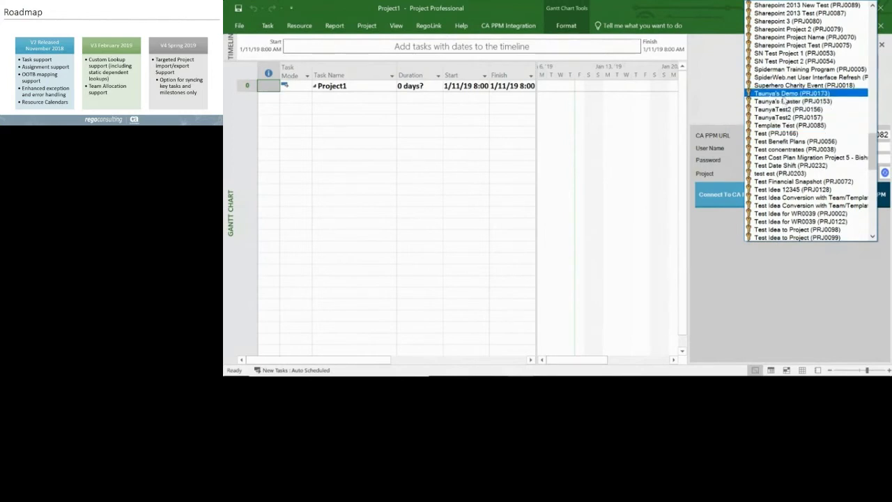
{"action": "left_click", "coordinate": [783, 96]}
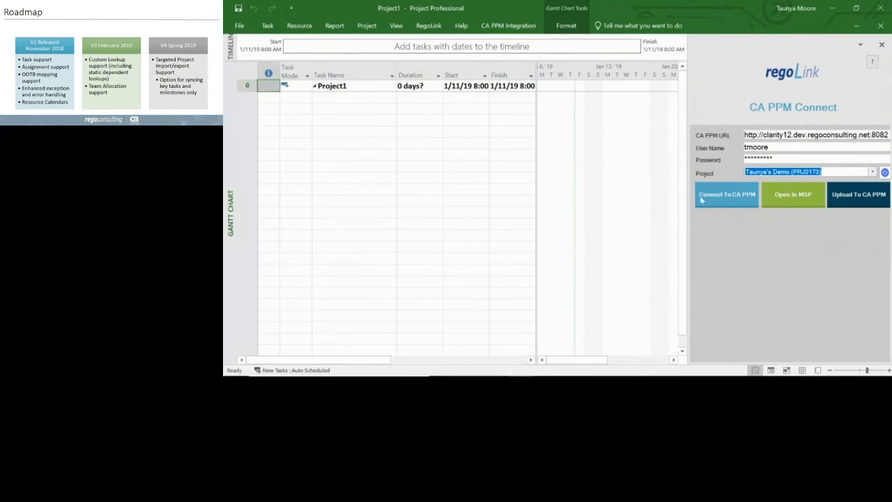
{"action": "left_click", "coordinate": [790, 196]}
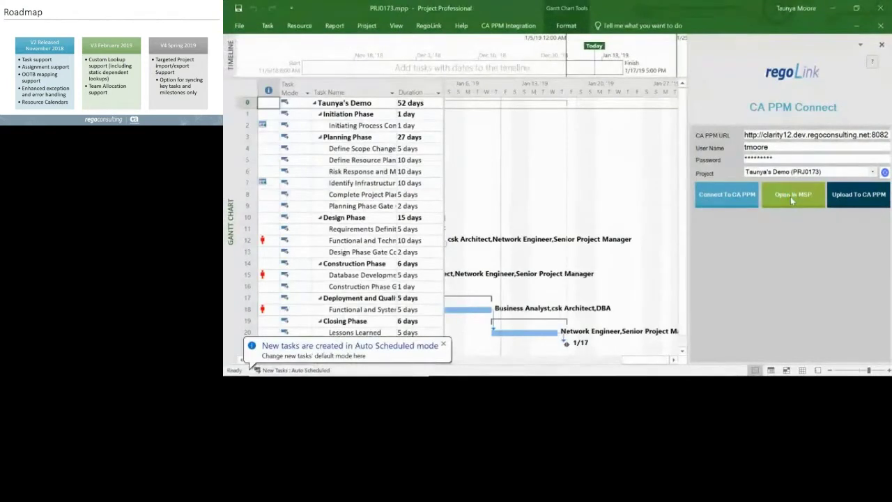
Switch to the Resource Sheet view listing PRJ0173's 13 resources.
{"action": "left_click", "coordinate": [394, 25]}
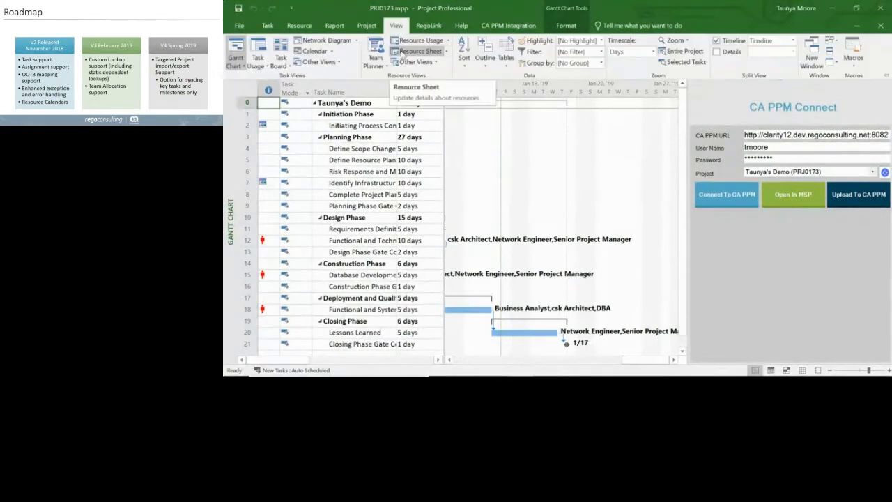
{"action": "left_click", "coordinate": [402, 53]}
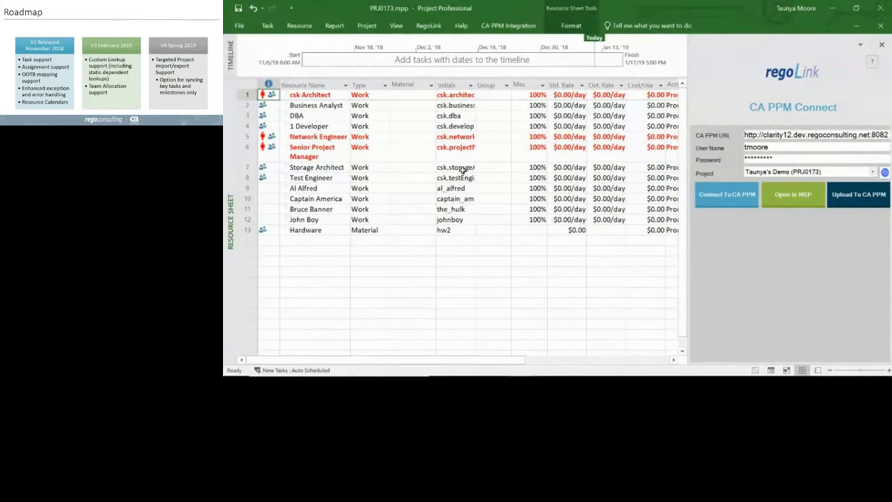
{"action": "mouse_move", "coordinate": [315, 109]}
Apply the custom 'A Demo View' from More Views to PRJ0173.
{"action": "left_click", "coordinate": [396, 26]}
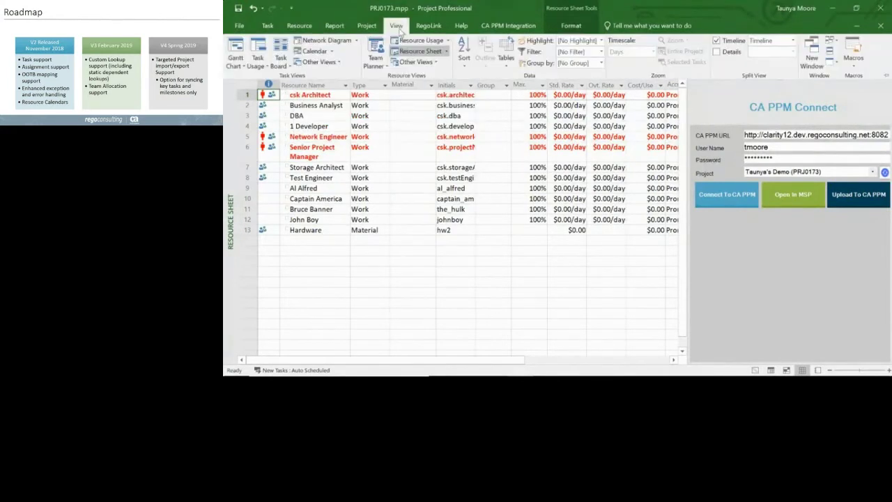
{"action": "left_click", "coordinate": [411, 64]}
{"action": "left_click", "coordinate": [420, 134]}
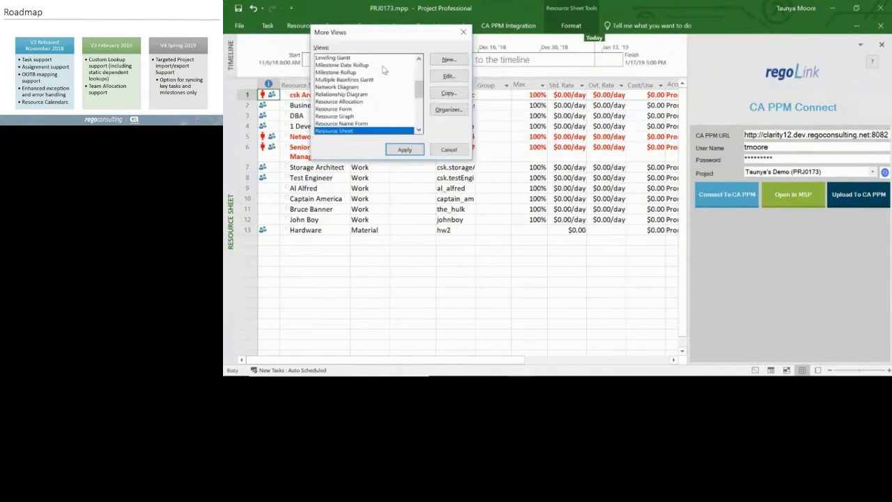
{"action": "scroll", "coordinate": [404, 82], "scroll_direction": "up", "scroll_amount": 7}
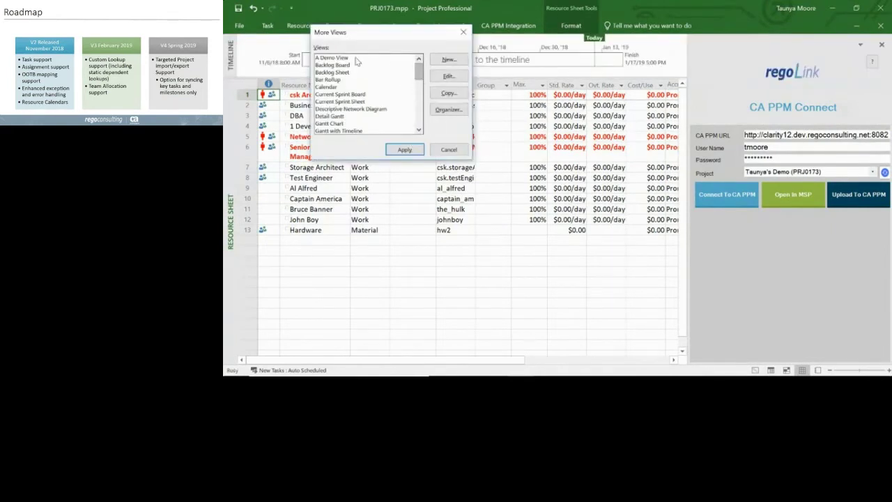
{"action": "left_click", "coordinate": [358, 59]}
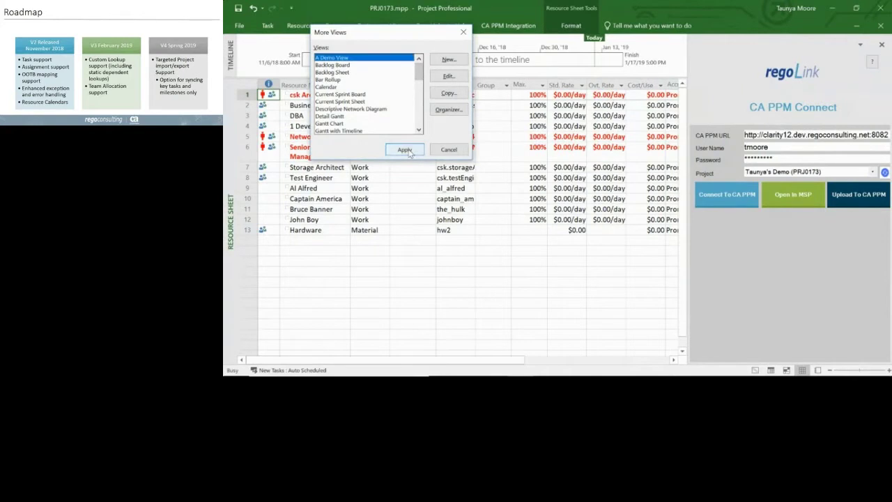
{"action": "left_click", "coordinate": [405, 150]}
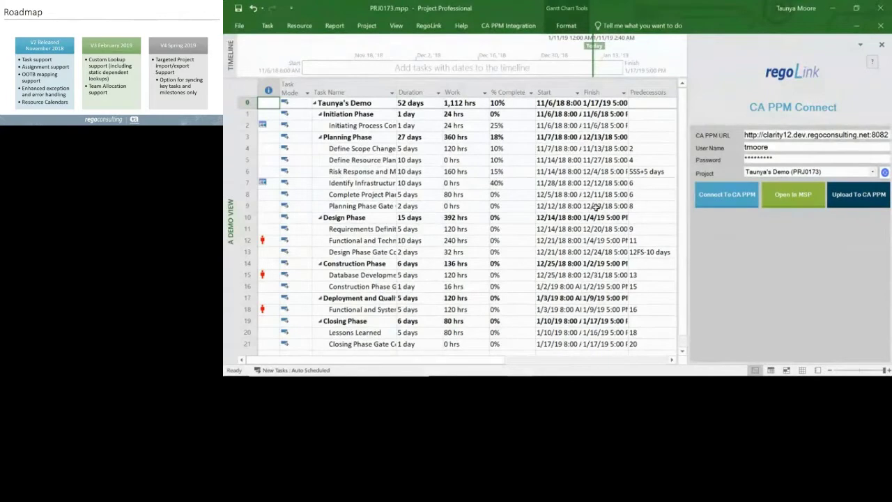
{"action": "mouse_move", "coordinate": [266, 122]}
{"action": "mouse_move", "coordinate": [271, 182]}
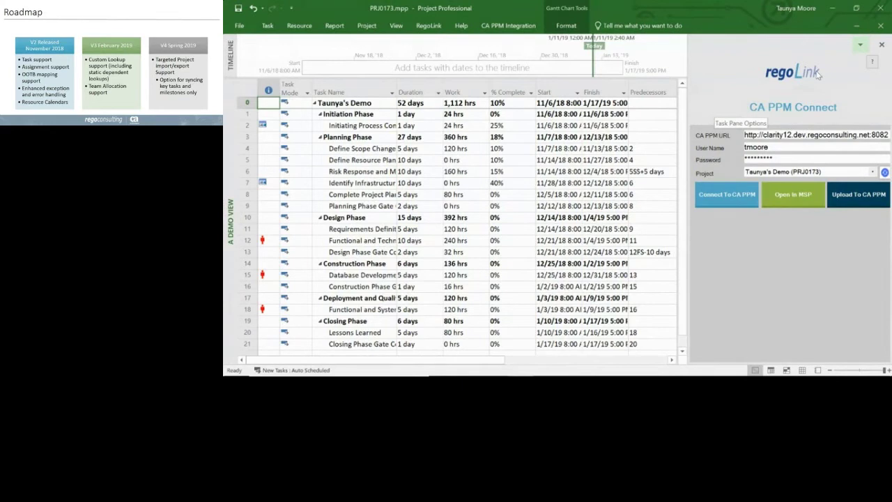
Close the CA PPM Connect panel and widen the table to reveal Resource Names and Text6.
{"action": "left_click", "coordinate": [881, 44]}
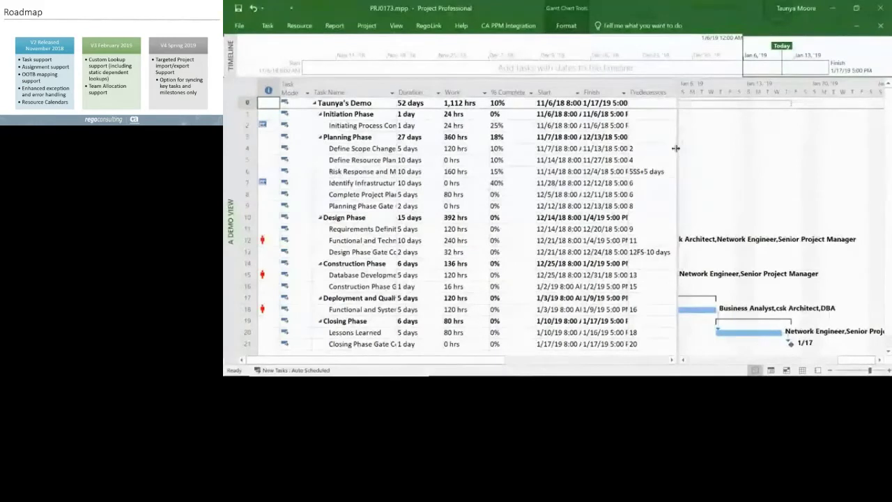
{"action": "left_click_drag", "start_coordinate": [675, 147], "coordinate": [805, 149]}
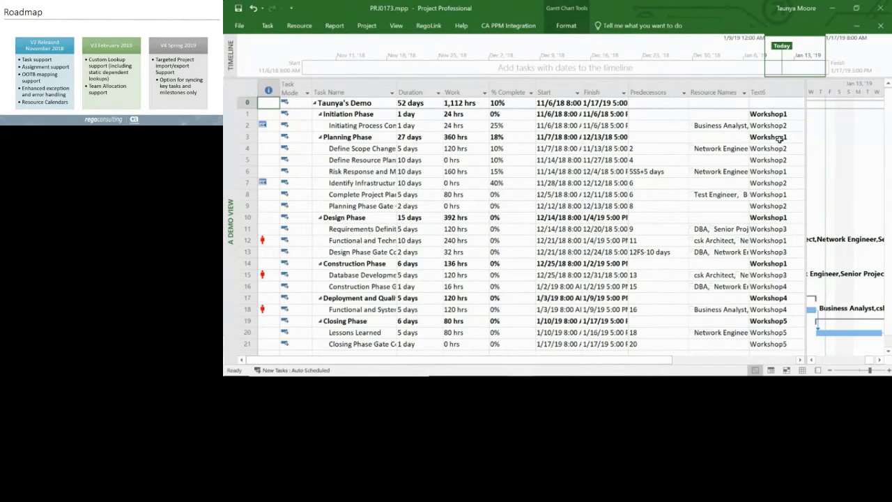
Set Lessons Learned to 10 days and start typing a new demo task name in the blank row.
{"action": "scroll", "coordinate": [779, 139], "scroll_direction": "down", "scroll_amount": 1}
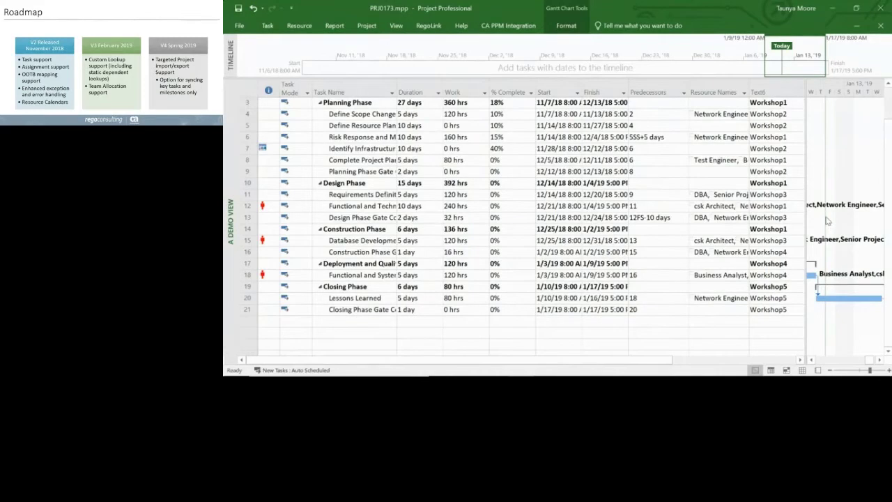
{"action": "left_click", "coordinate": [362, 321]}
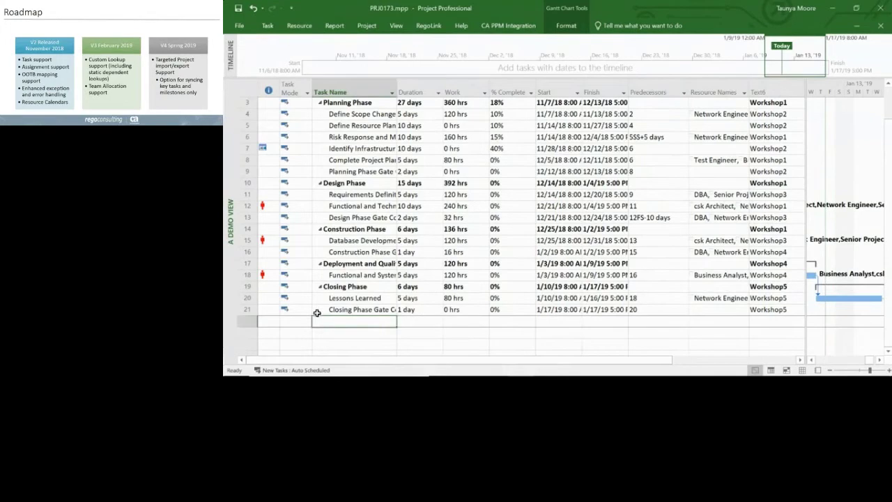
{"action": "left_click", "coordinate": [420, 286]}
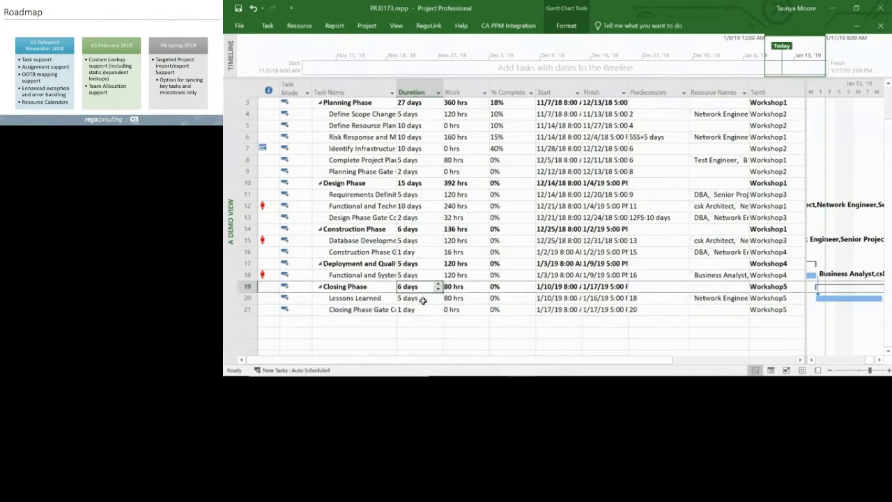
{"action": "left_click", "coordinate": [421, 298]}
{"action": "type", "text": "10"}
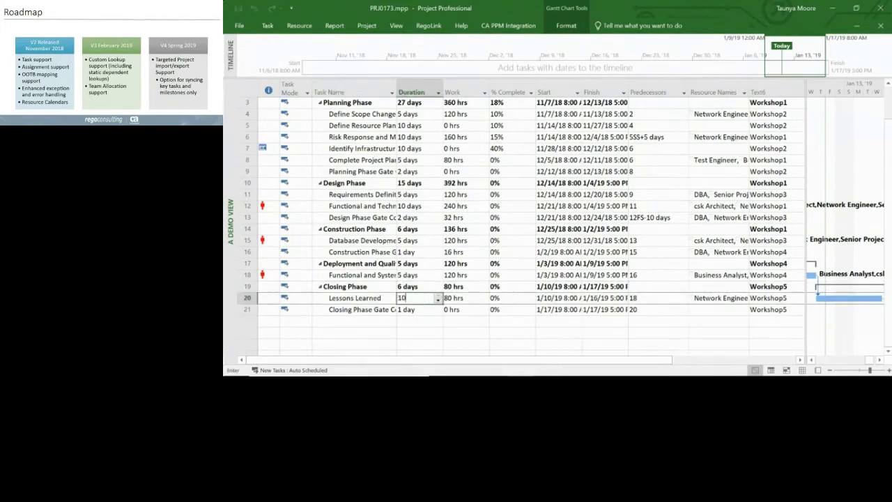
{"action": "key", "text": "Escape"}
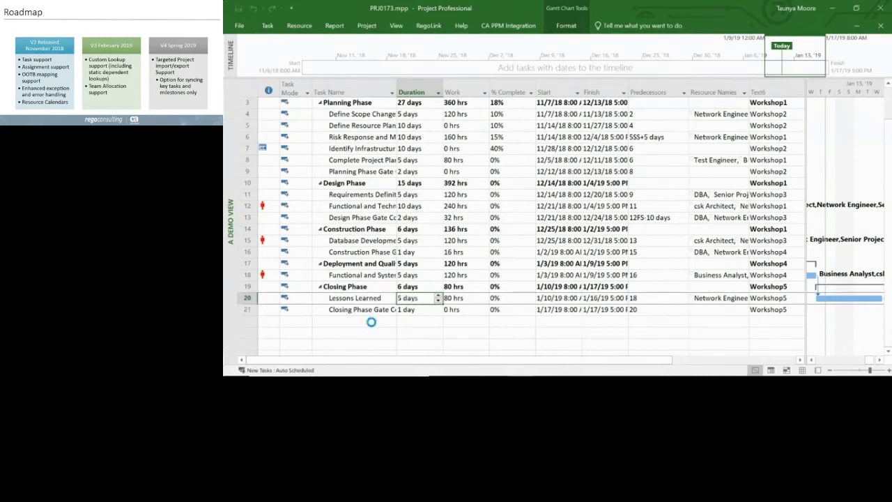
{"action": "type", "text": "Taunya"}
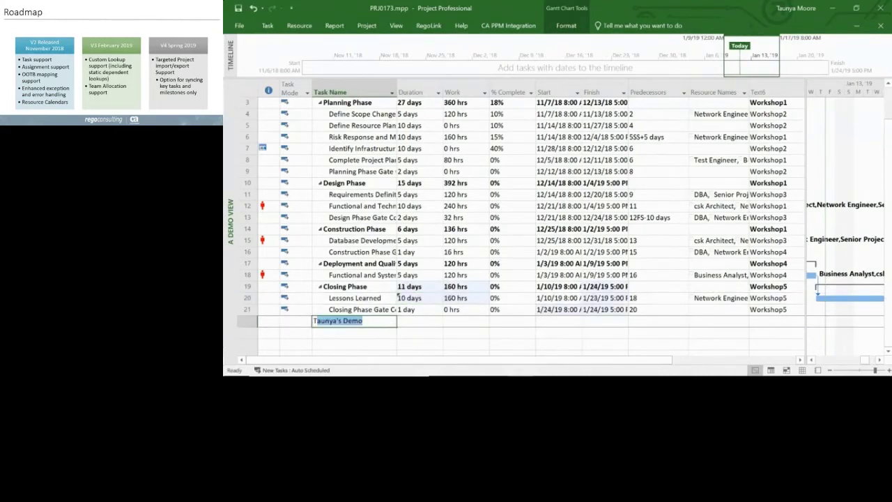
{"action": "type", "text": " Demo"}
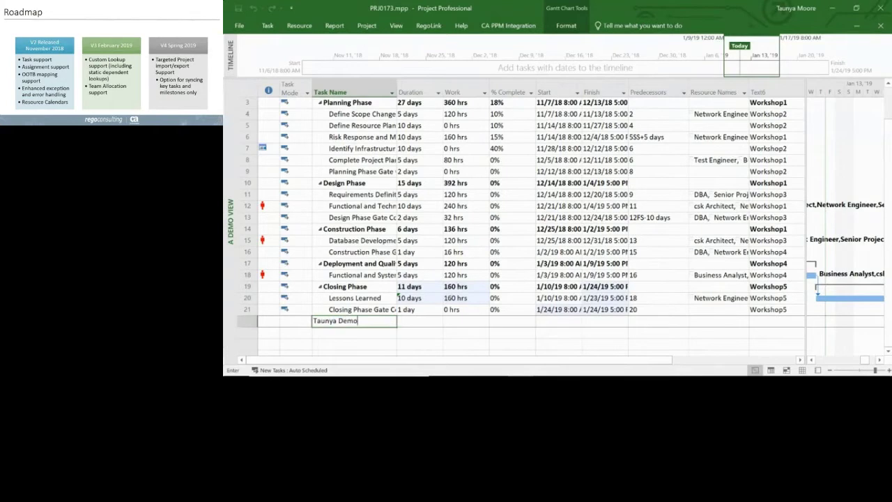
Give the new task 5 days, a named person plus Network Engineer, and Text6 Workshop6.
{"action": "key", "text": "Tab"}
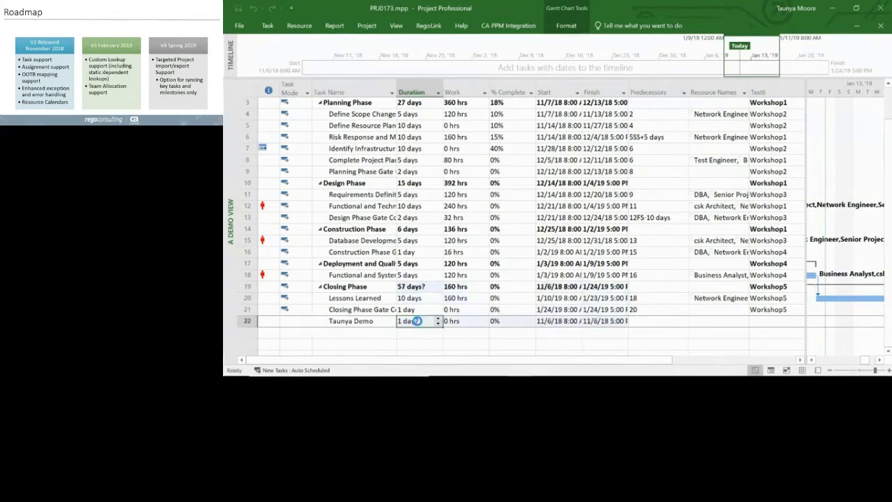
{"action": "type", "text": "5"}
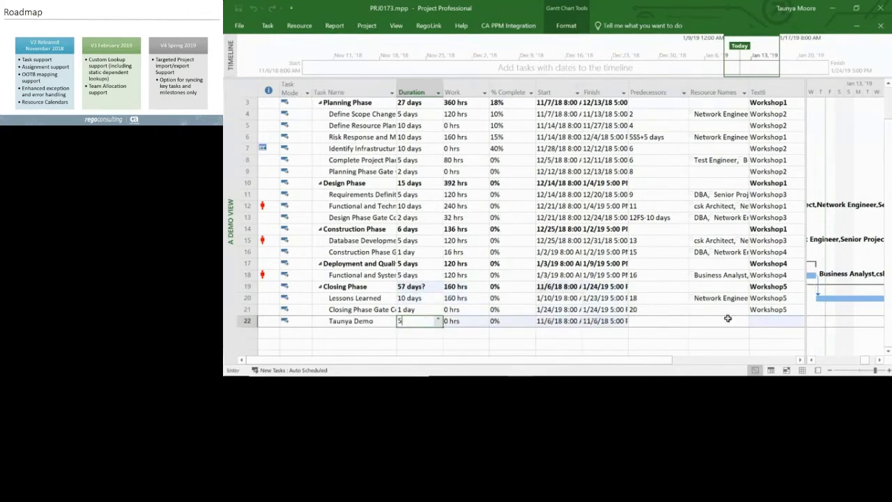
{"action": "left_click", "coordinate": [659, 322]}
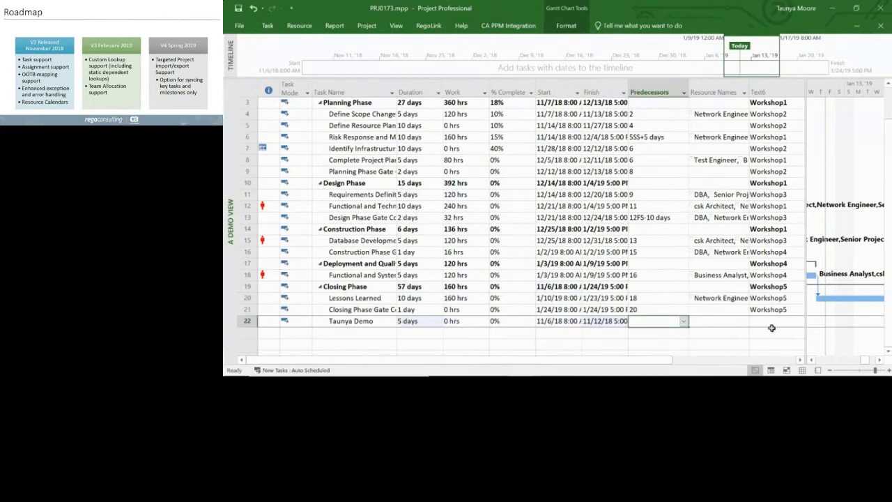
{"action": "left_click", "coordinate": [731, 319]}
{"action": "left_click", "coordinate": [743, 322]}
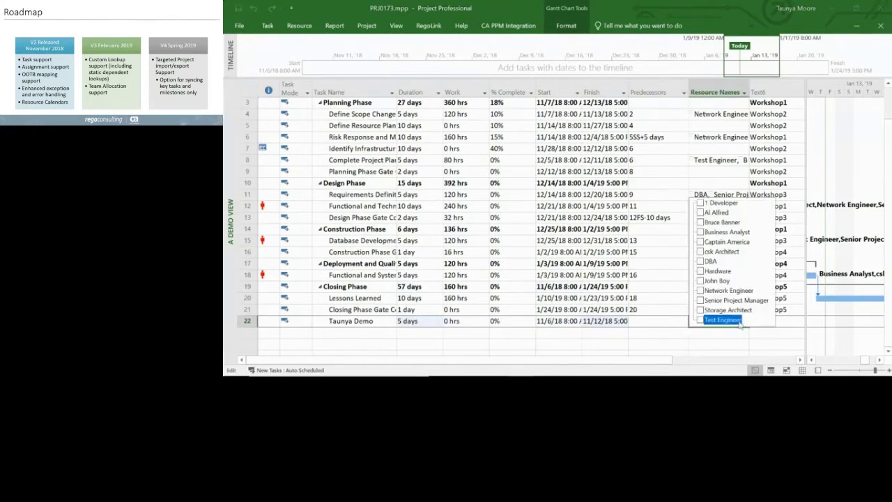
{"action": "left_click", "coordinate": [699, 280]}
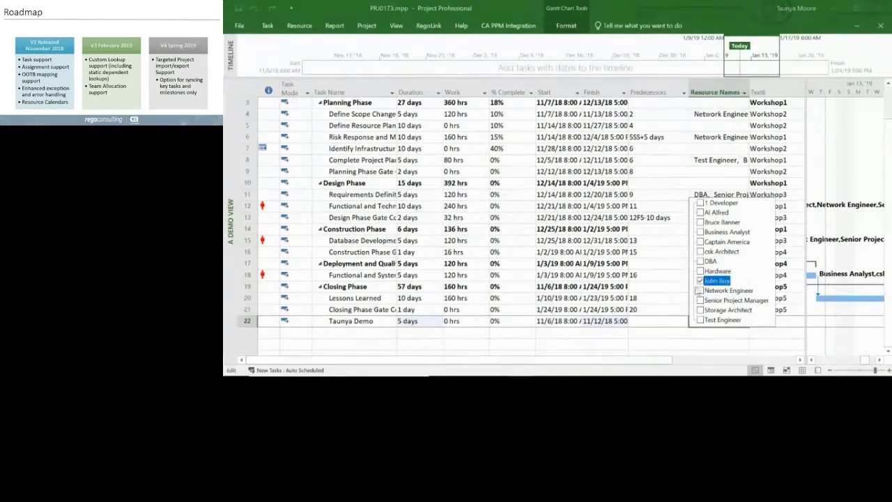
{"action": "left_click", "coordinate": [699, 290]}
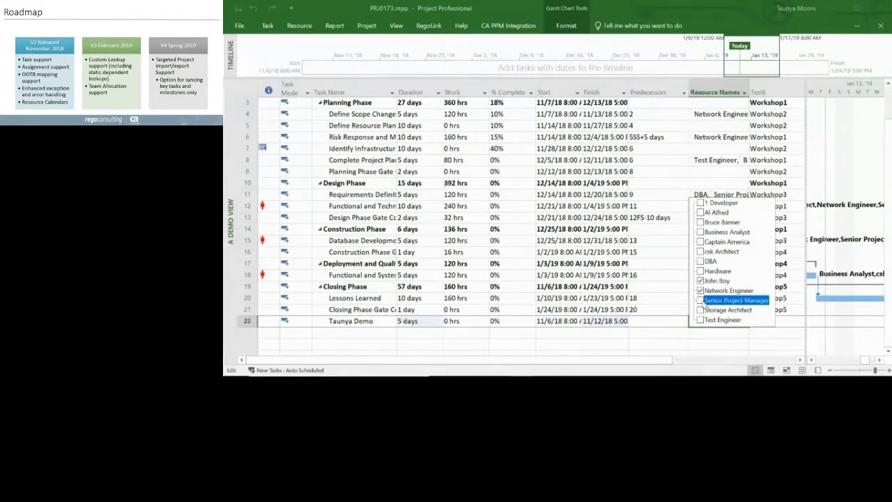
{"action": "left_click", "coordinate": [780, 319]}
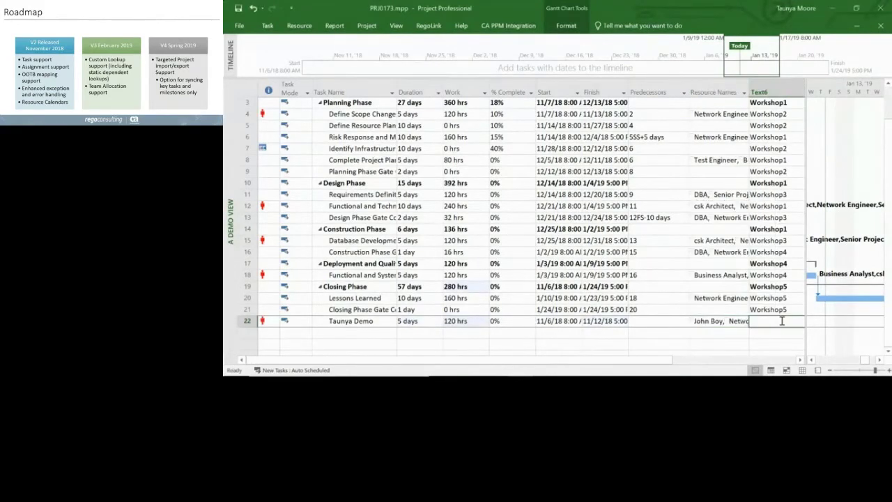
{"action": "type", "text": "Worksh"}
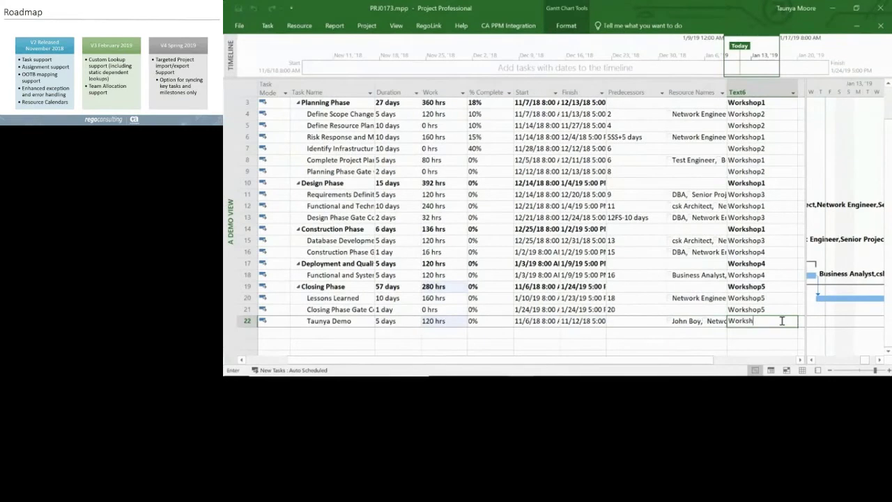
{"action": "type", "text": "op6"}
{"action": "key", "text": "Return"}
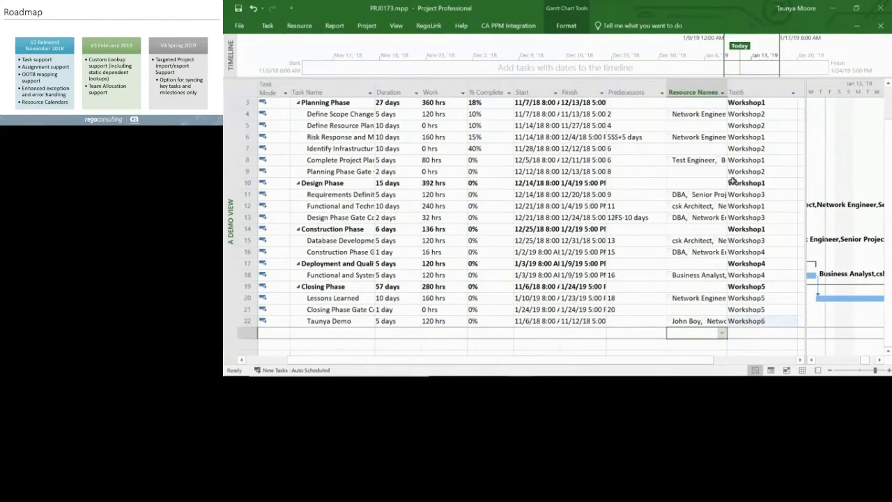
Upload the edited PRJ0173 schedule to CA PPM from the RegoLink CA PPM Connect pane.
{"action": "left_click", "coordinate": [430, 26]}
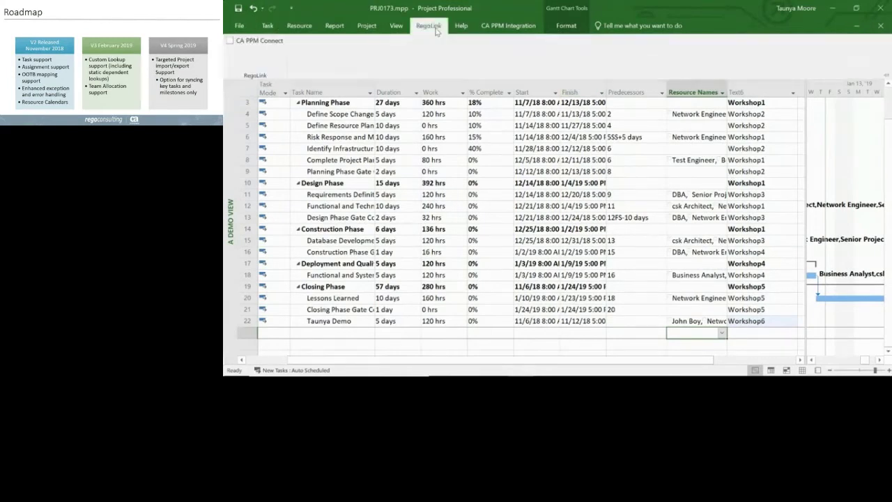
{"action": "left_click", "coordinate": [238, 42]}
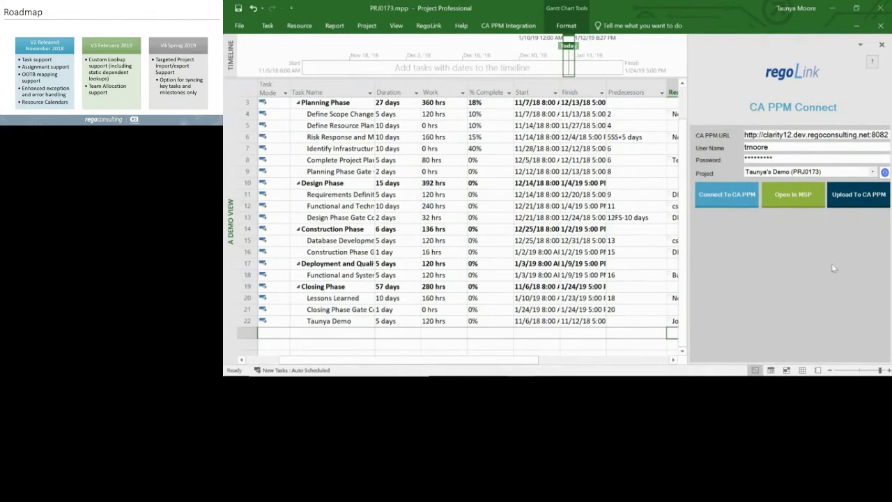
{"action": "left_click", "coordinate": [859, 195]}
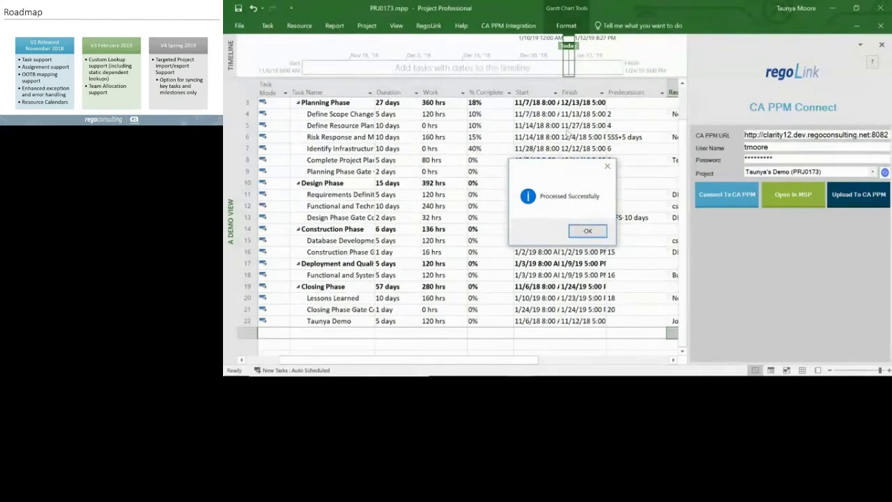
Dismiss the upload success message and return to the CA PPM project page in Edge.
{"action": "left_click", "coordinate": [588, 232]}
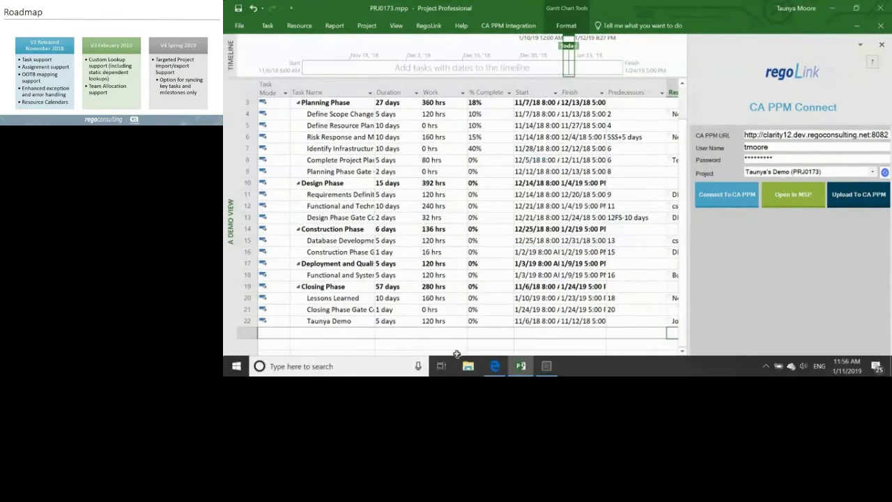
{"action": "left_click", "coordinate": [495, 366]}
{"action": "left_click", "coordinate": [300, 8]}
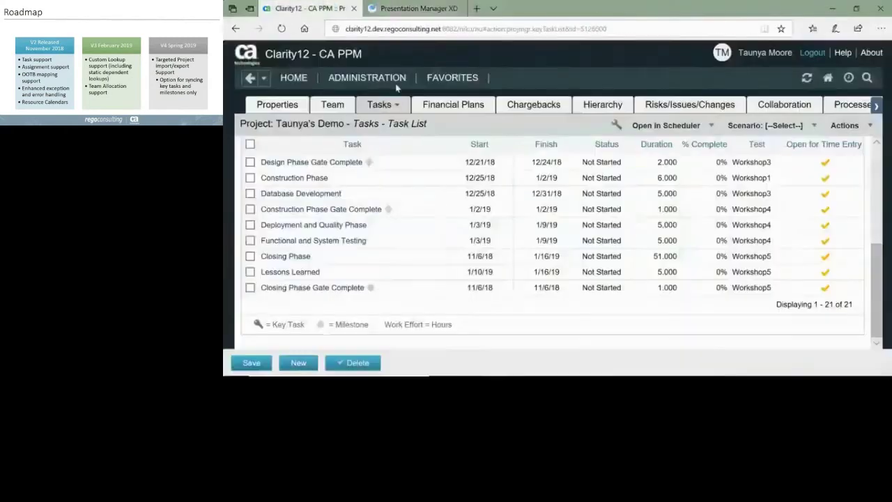
Check the project's Tasks list for the new 5-day Workshop6 task, then minimize the browser.
{"action": "left_click", "coordinate": [337, 104]}
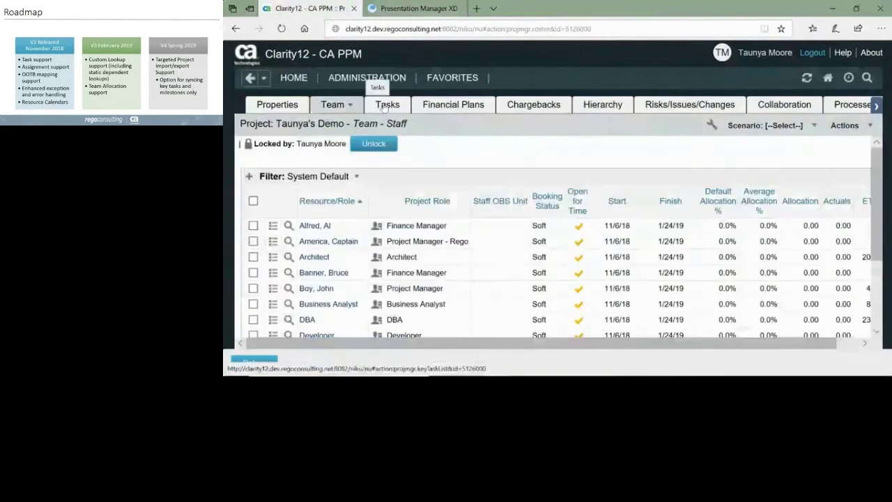
{"action": "left_click", "coordinate": [384, 104]}
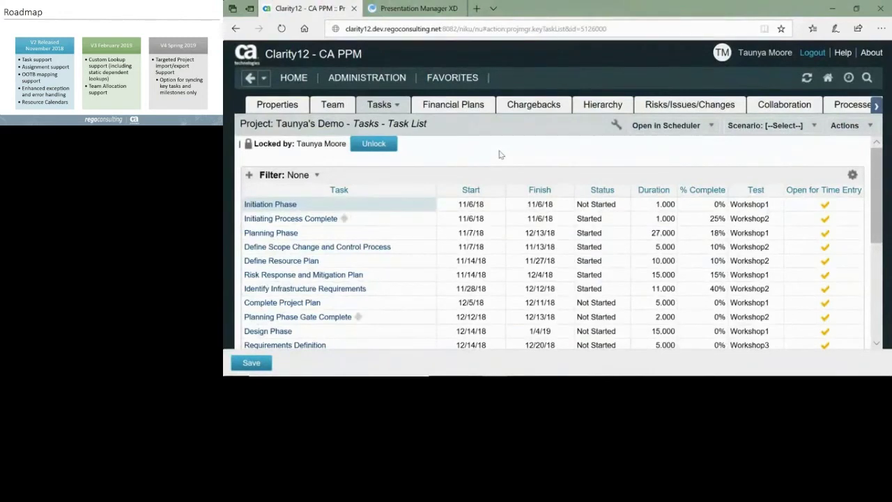
{"action": "scroll", "coordinate": [501, 161], "scroll_direction": "down", "scroll_amount": 1}
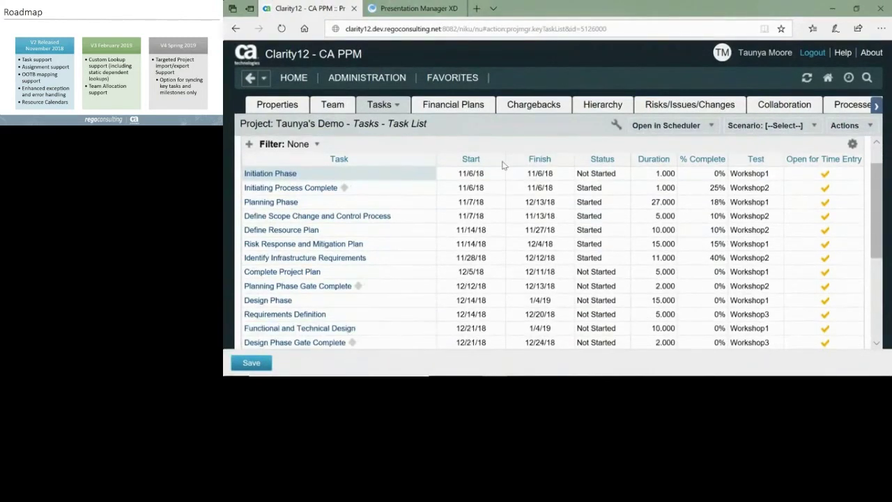
{"action": "scroll", "coordinate": [504, 164], "scroll_direction": "down", "scroll_amount": 5}
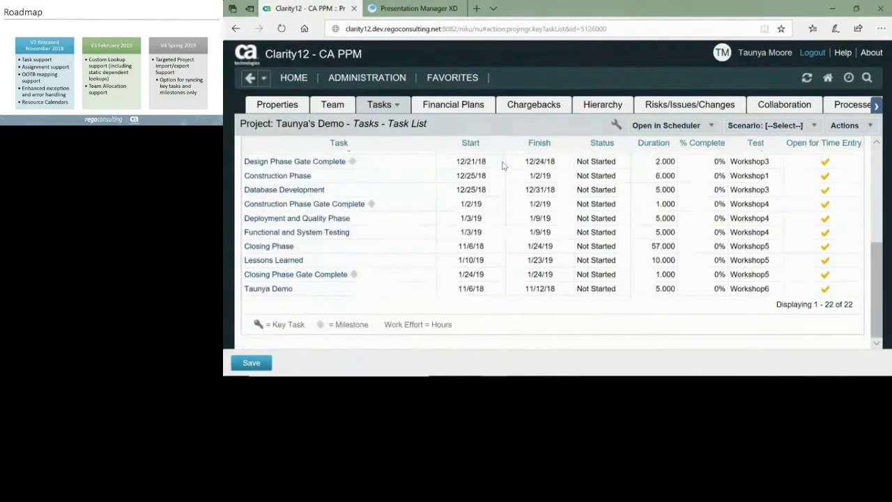
{"action": "left_click", "coordinate": [831, 9]}
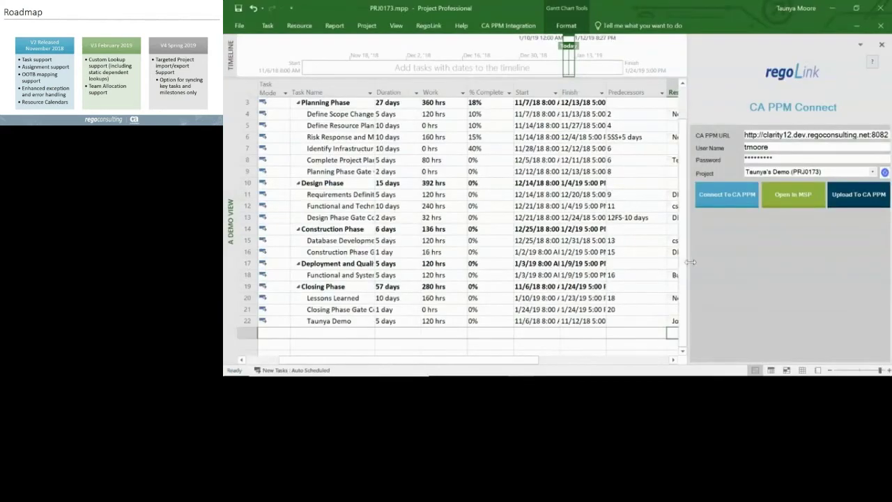
Switch the plan to the Resource Sheet view.
{"action": "scroll", "coordinate": [447, 247], "scroll_direction": "up", "scroll_amount": 1}
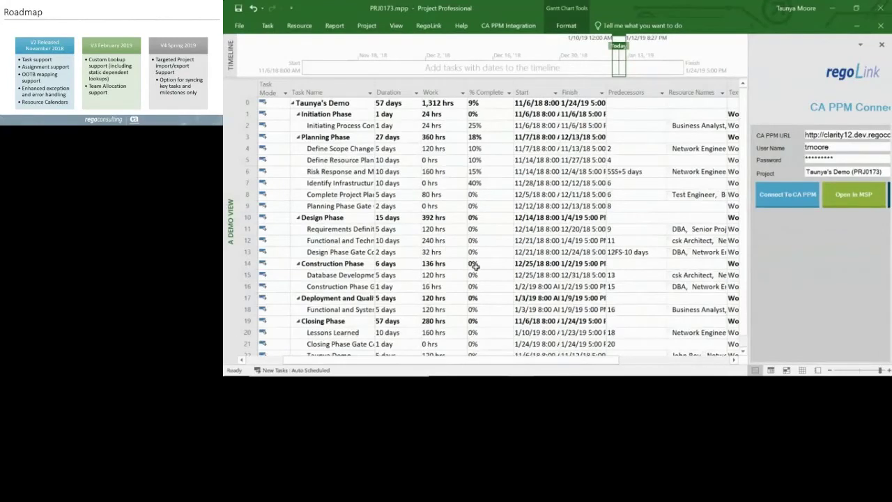
{"action": "scroll", "coordinate": [474, 266], "scroll_direction": "down", "scroll_amount": 3}
{"action": "scroll", "coordinate": [453, 254], "scroll_direction": "up", "scroll_amount": 3}
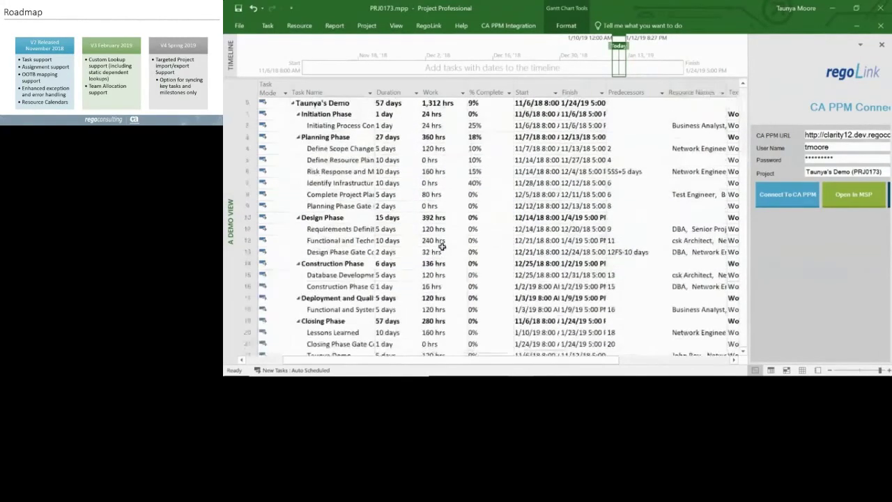
{"action": "scroll", "coordinate": [442, 247], "scroll_direction": "down", "scroll_amount": 1}
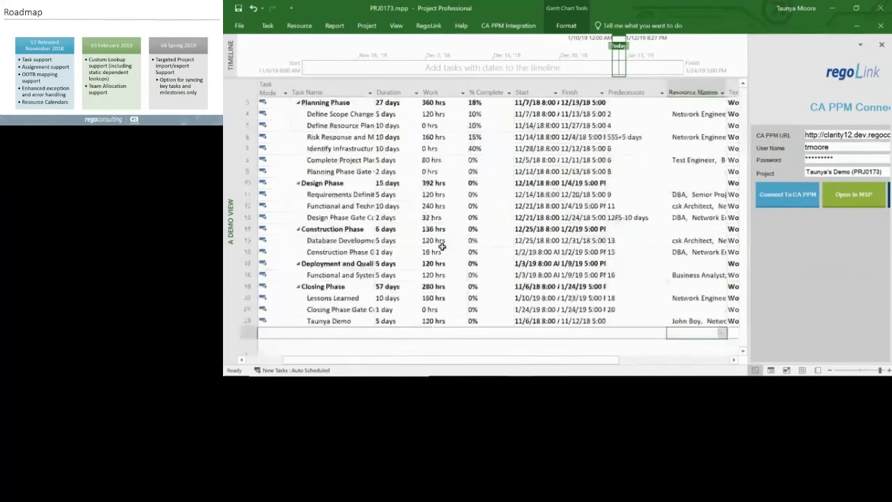
{"action": "left_click", "coordinate": [395, 25]}
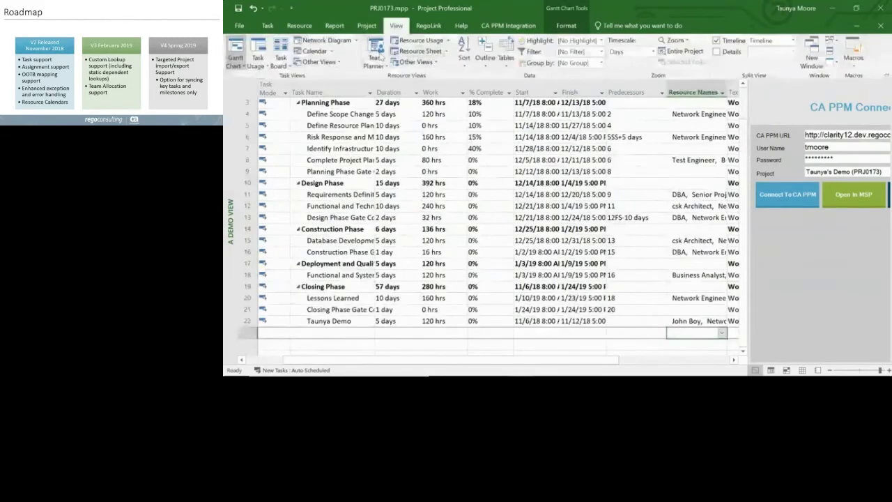
{"action": "left_click", "coordinate": [404, 52]}
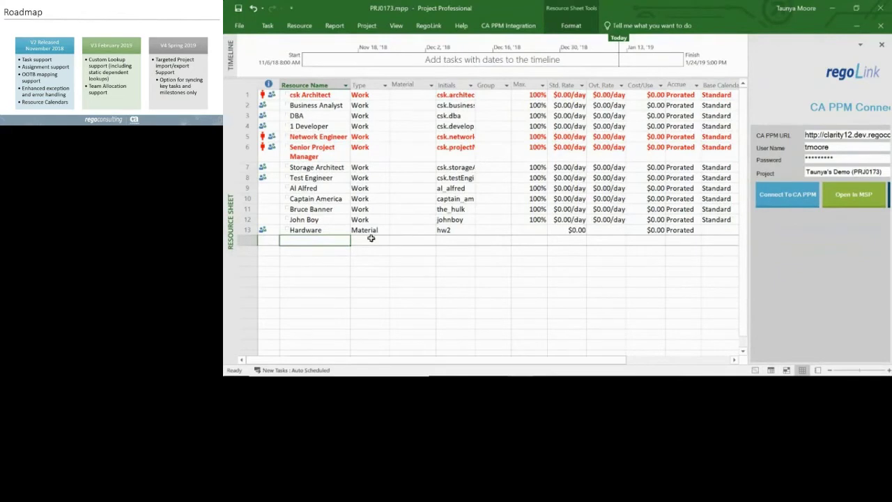
Add a new named work resource as row 14 of the Resource Sheet.
{"action": "type", "text": "taunya"}
{"action": "key", "text": "Return"}
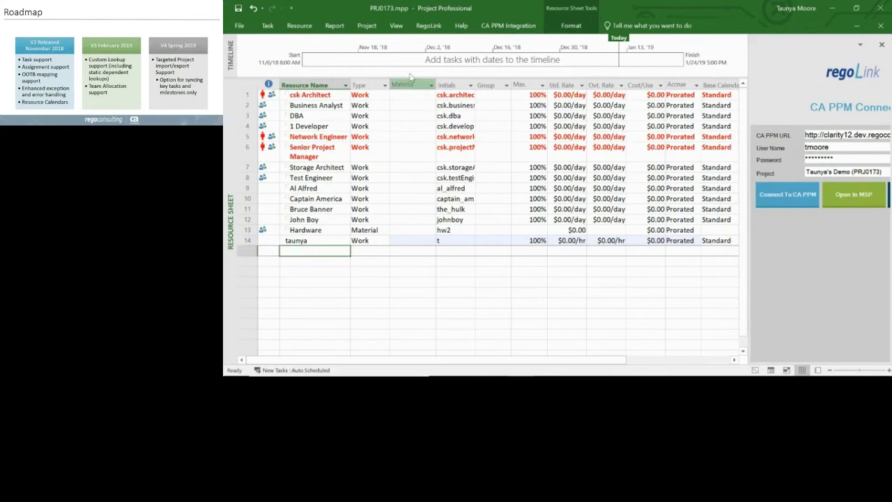
{"action": "left_click", "coordinate": [396, 26]}
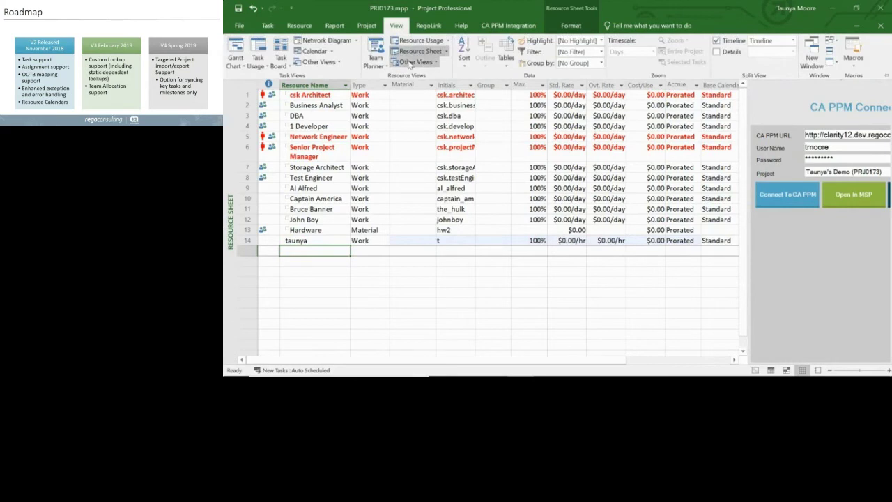
{"action": "left_click", "coordinate": [410, 62]}
Apply A Demo View to the plan.
{"action": "left_click", "coordinate": [422, 135]}
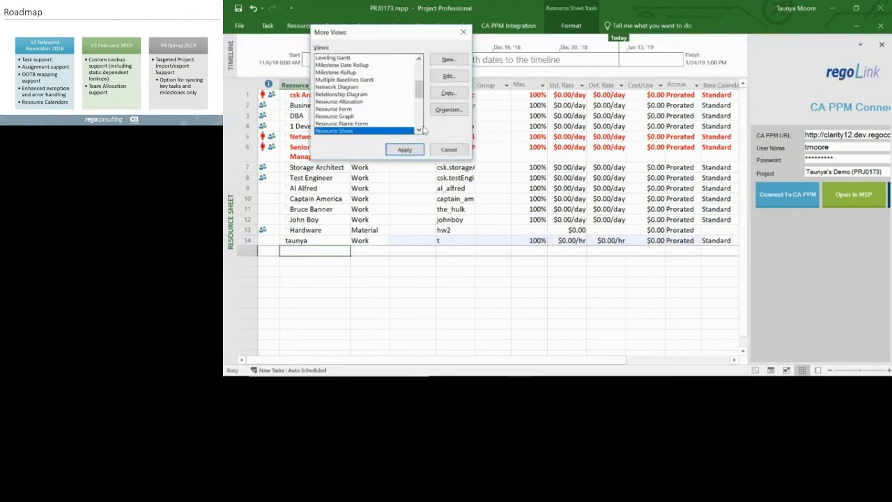
{"action": "scroll", "coordinate": [425, 91], "scroll_direction": "up", "scroll_amount": 5}
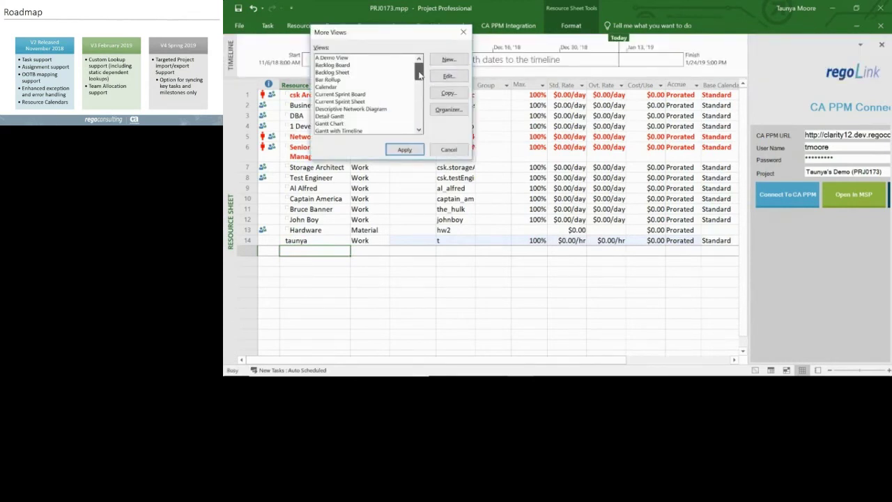
{"action": "key", "text": "Home"}
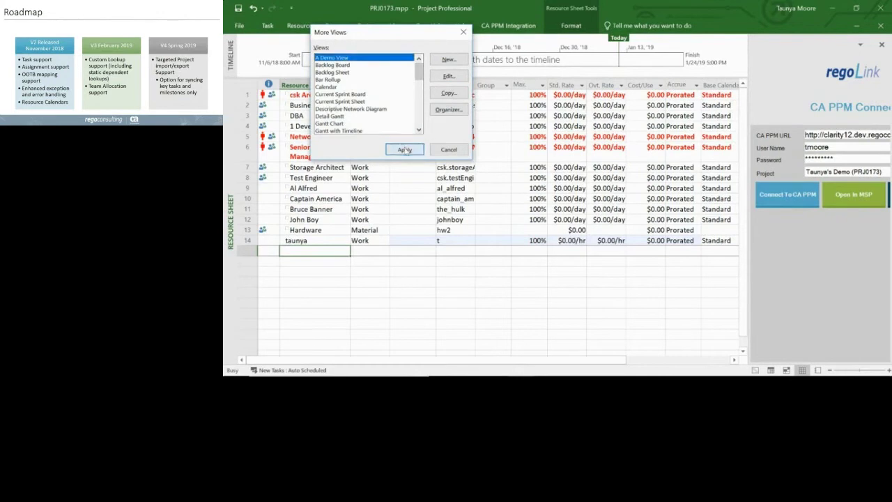
{"action": "left_click", "coordinate": [404, 149]}
Assign the new resource and Test Engineer to the Closing Phase summary task.
{"action": "scroll", "coordinate": [403, 157], "scroll_direction": "down", "scroll_amount": 2}
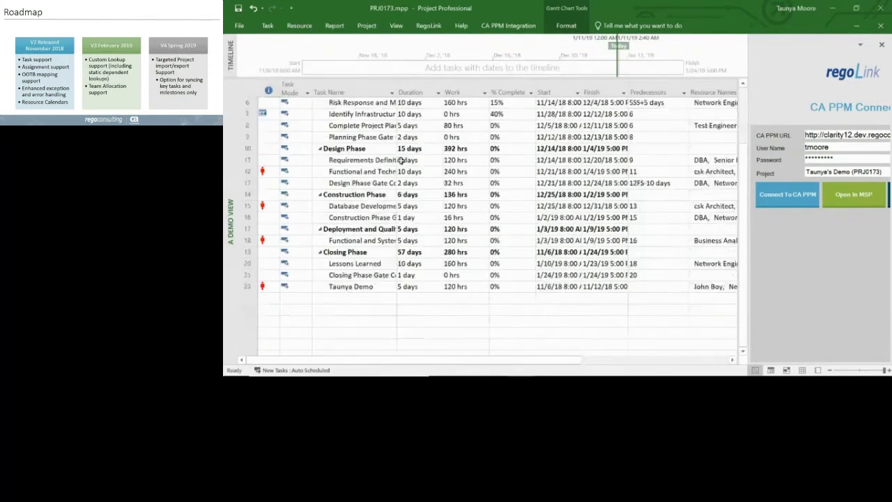
{"action": "left_click", "coordinate": [693, 251]}
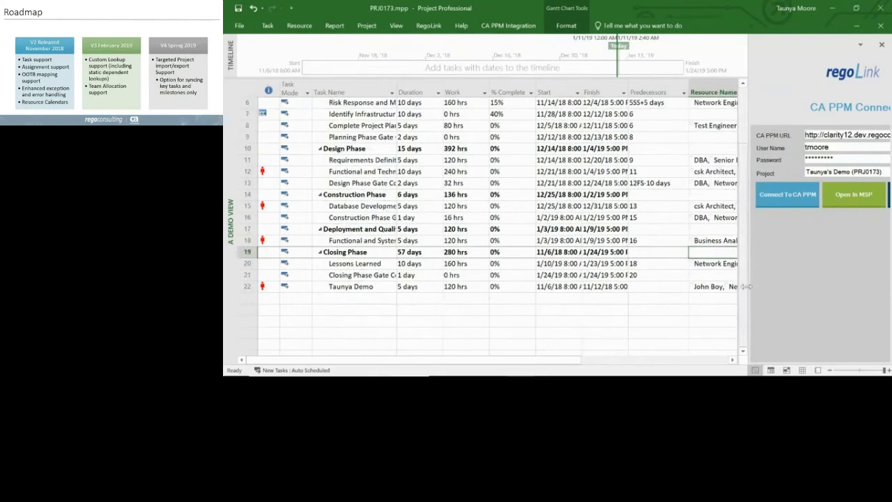
{"action": "left_click_drag", "start_coordinate": [750, 248], "coordinate": [829, 249]}
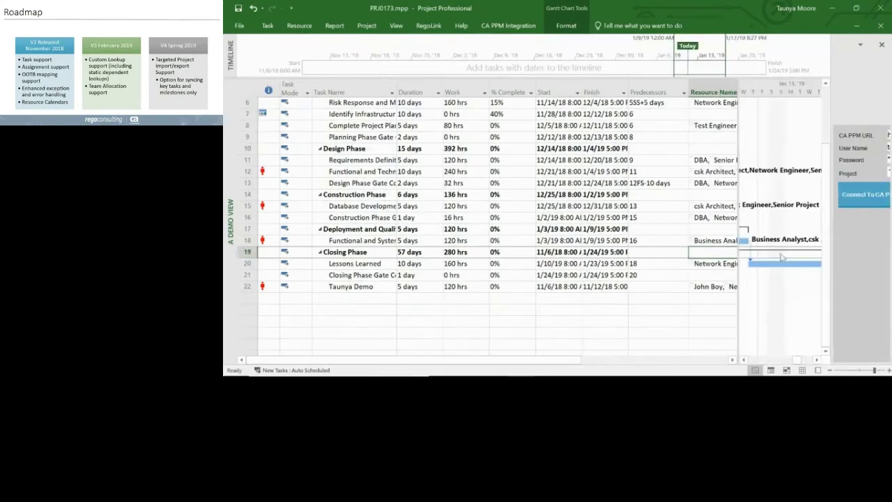
{"action": "double_click", "coordinate": [736, 248]}
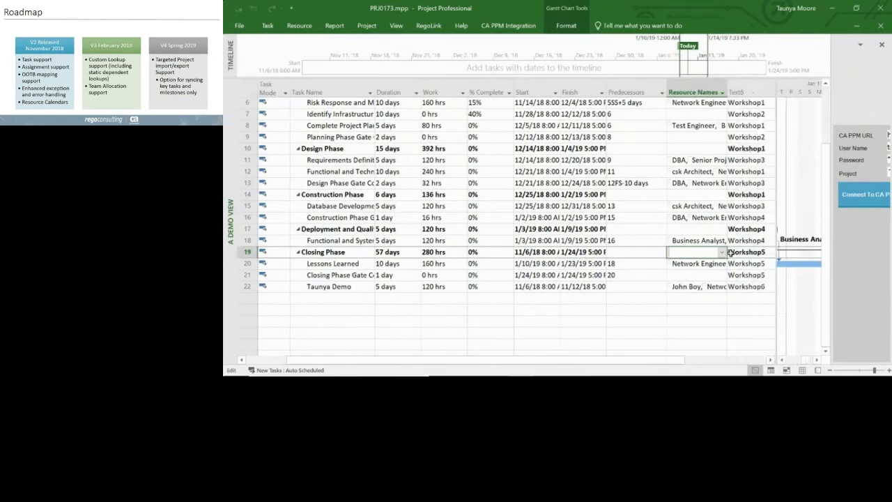
{"action": "left_click", "coordinate": [722, 252]}
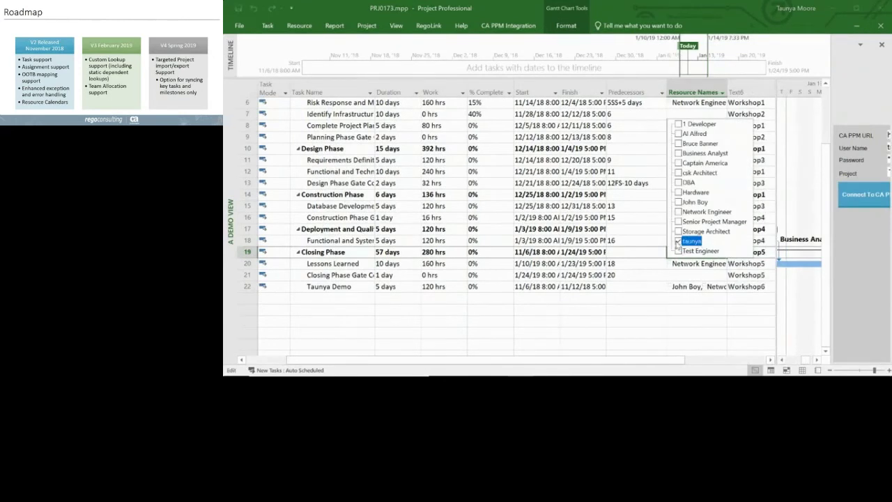
{"action": "left_click", "coordinate": [677, 241]}
{"action": "left_click", "coordinate": [677, 250]}
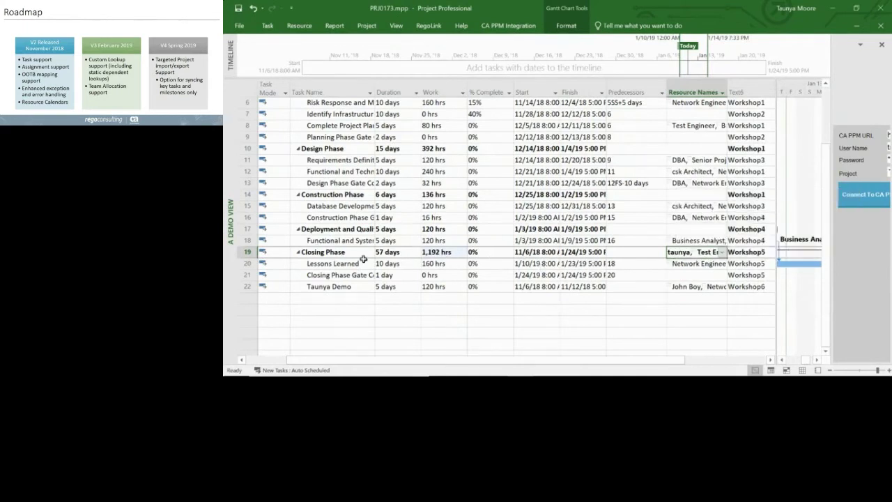
Reopen the CA PPM Connect pane and widen it to show the full PRJ0173 form.
{"action": "left_click", "coordinate": [421, 26]}
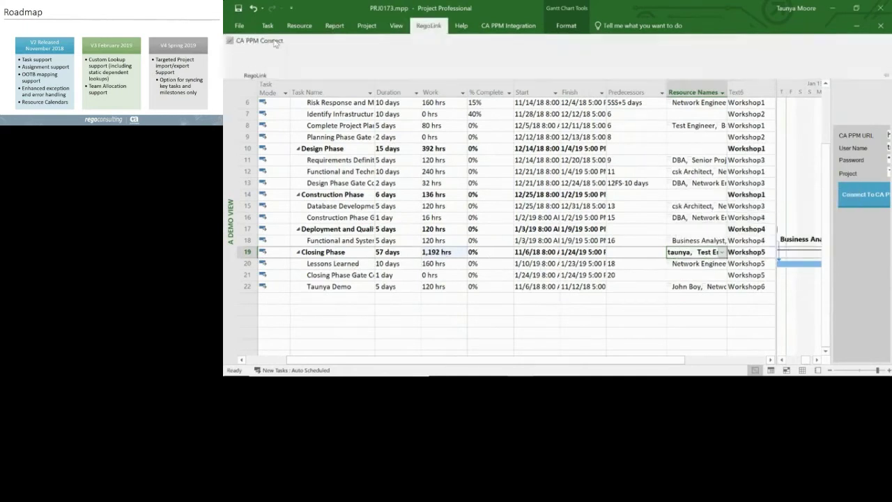
{"action": "left_click", "coordinate": [231, 42]}
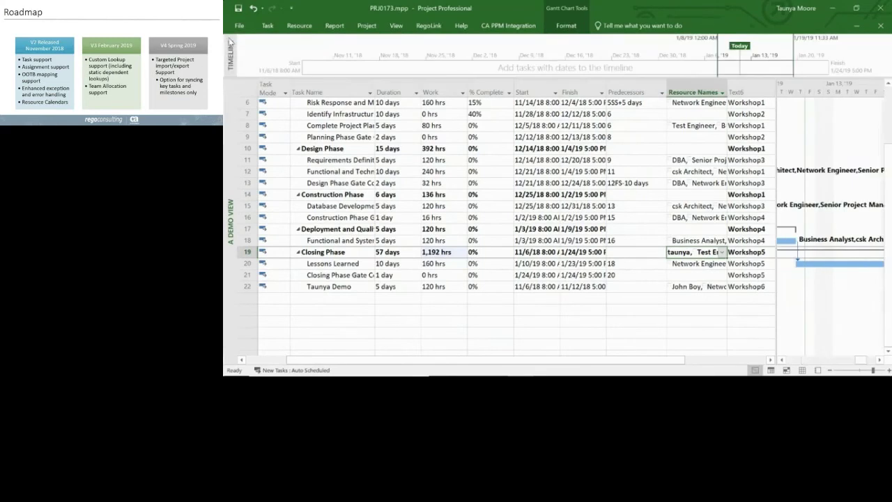
{"action": "left_click", "coordinate": [429, 26]}
{"action": "left_click", "coordinate": [230, 40]}
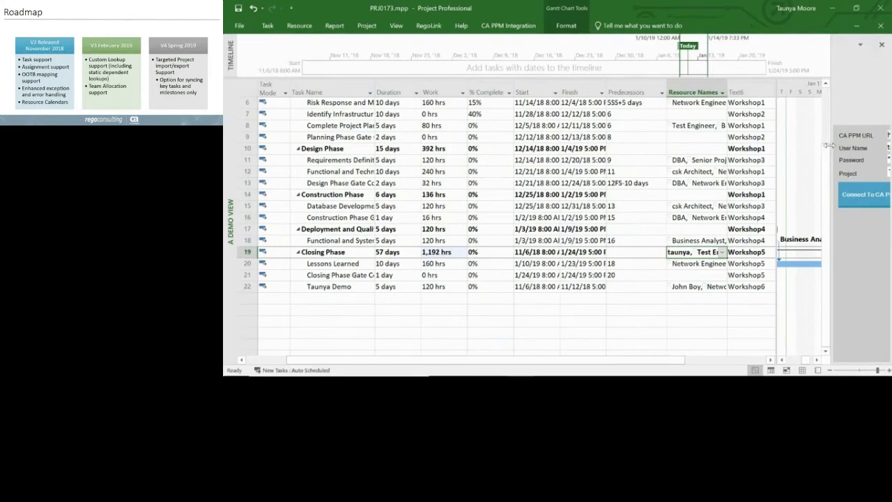
{"action": "left_click_drag", "start_coordinate": [828, 145], "coordinate": [673, 145]}
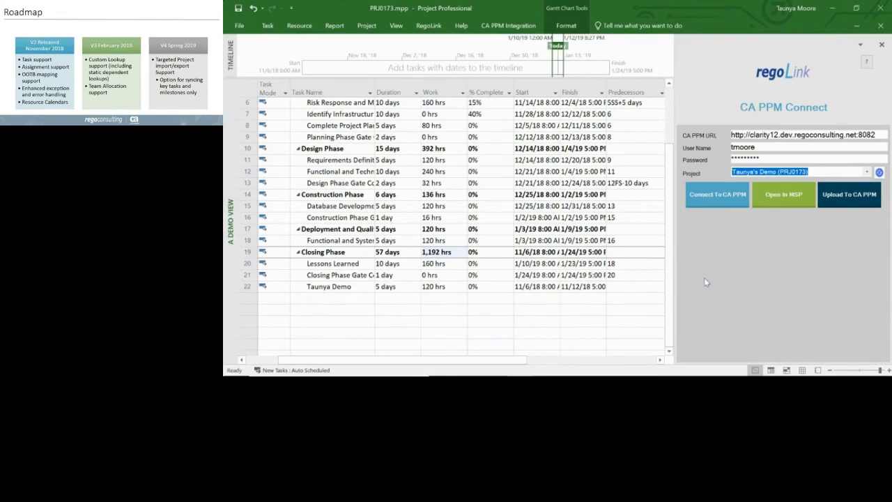
Attempt the upload to CA PPM, dismiss the resource 14 error, and close the PRJ0173 plan.
{"action": "left_click", "coordinate": [847, 204]}
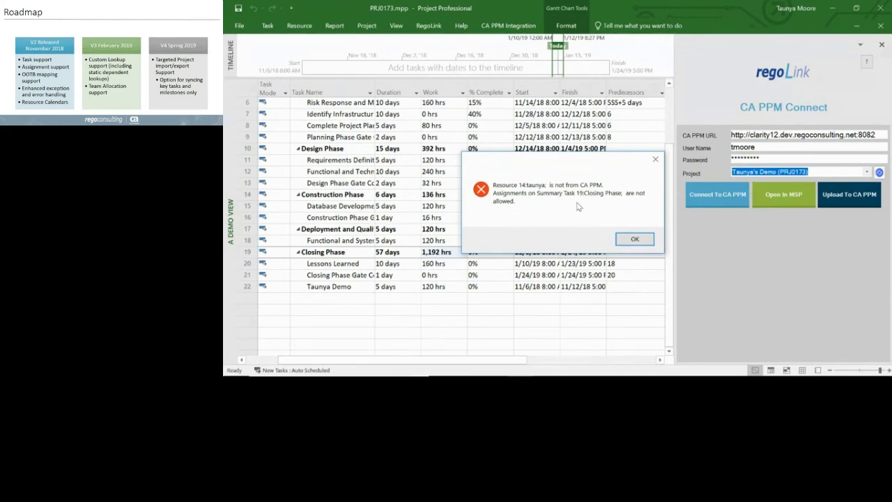
{"action": "left_click", "coordinate": [631, 239]}
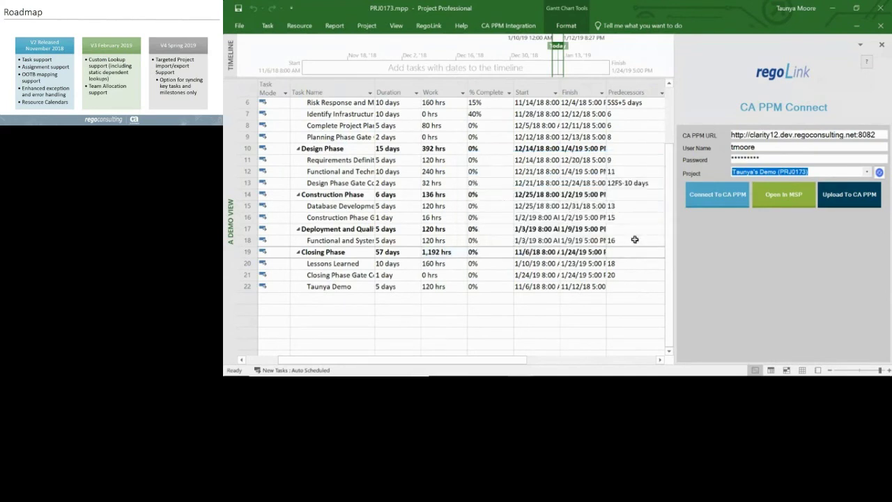
{"action": "left_click", "coordinate": [237, 26]}
{"action": "left_click", "coordinate": [234, 177]}
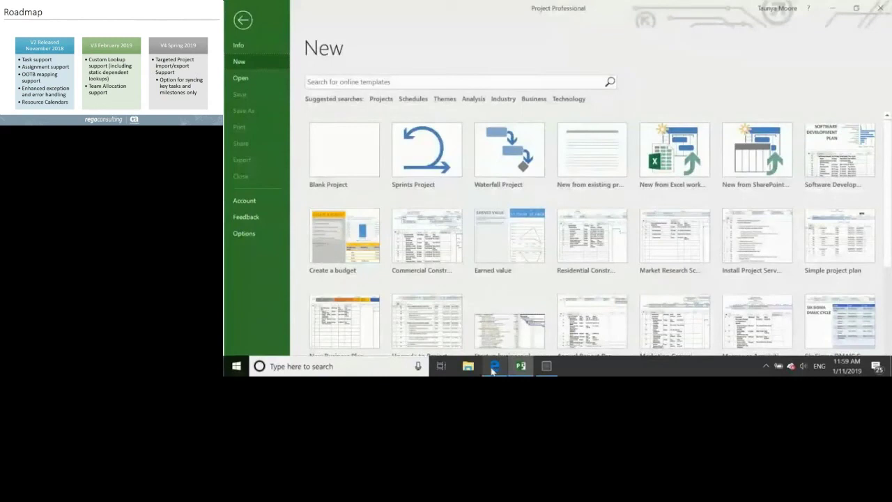
{"action": "left_click", "coordinate": [493, 366]}
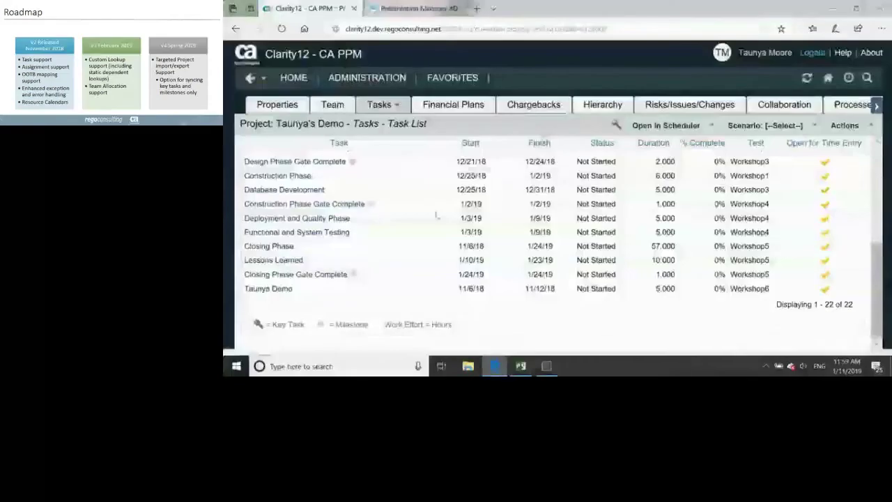
Show PRJ0173's Team staff list in CA PPM, with everyone booked Soft from 11/6/18 to 1/24/19.
{"action": "left_click", "coordinate": [333, 104]}
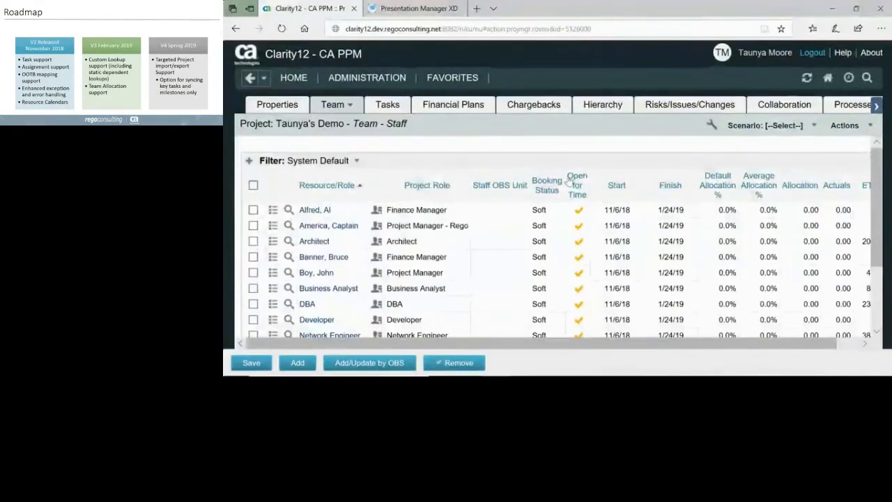
{"action": "mouse_move", "coordinate": [575, 371]}
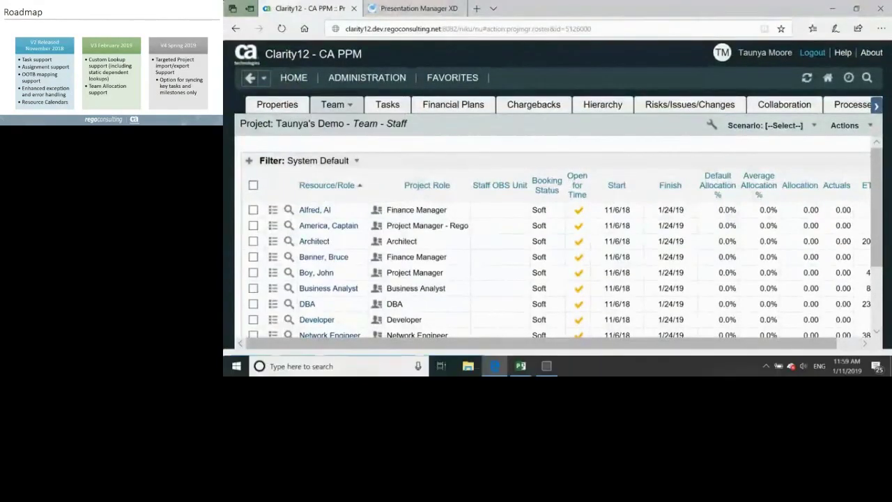
{"action": "left_click", "coordinate": [520, 366]}
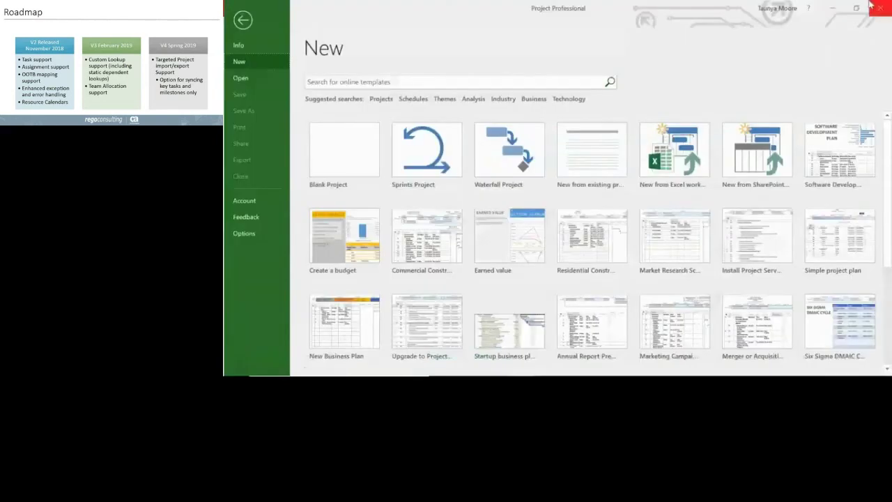
{"action": "left_click", "coordinate": [831, 9]}
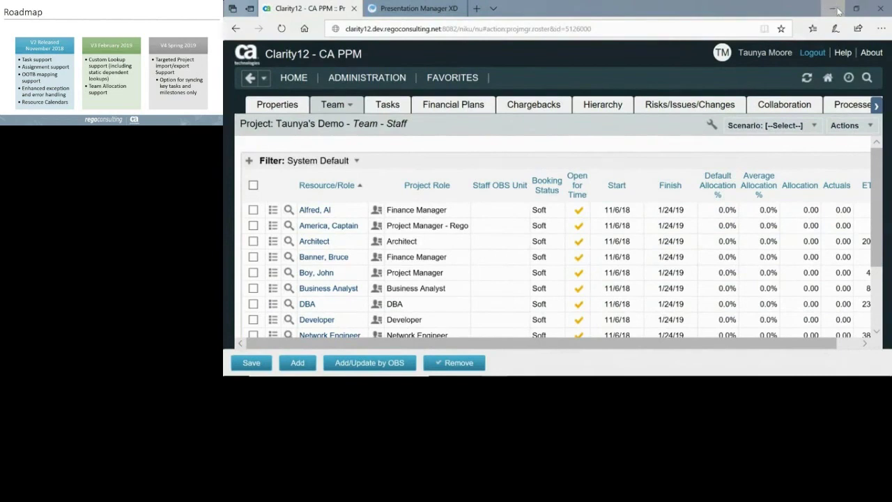
{"action": "left_click", "coordinate": [832, 8]}
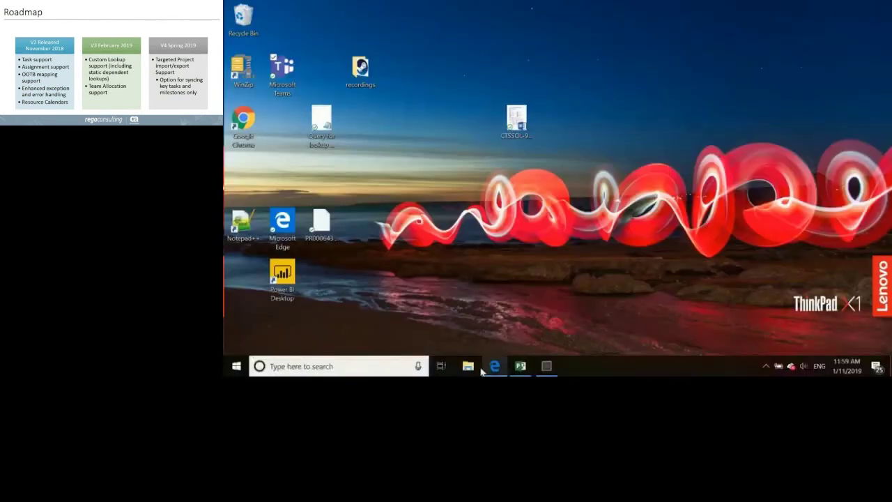
{"action": "left_click", "coordinate": [492, 367]}
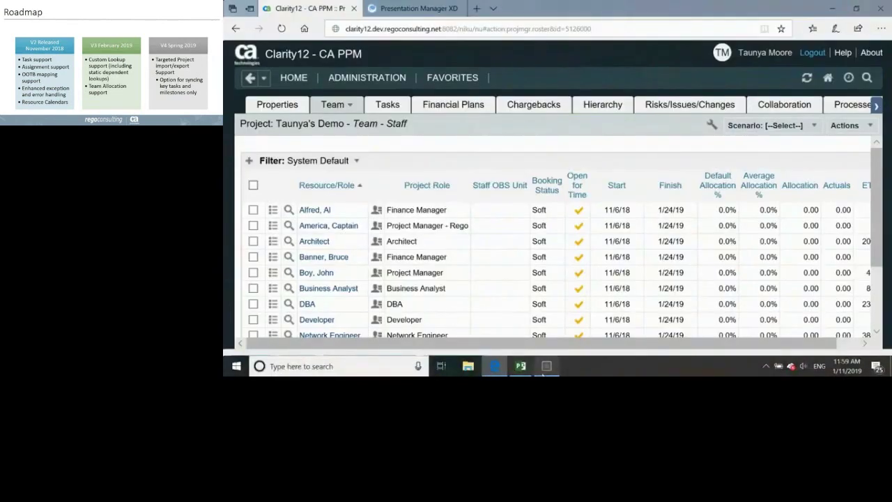
{"action": "mouse_move", "coordinate": [543, 374]}
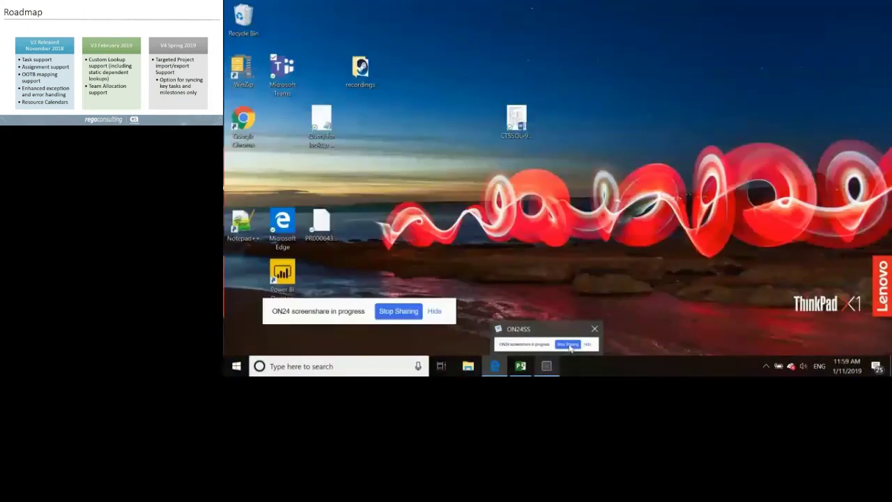
{"action": "left_click", "coordinate": [570, 347]}
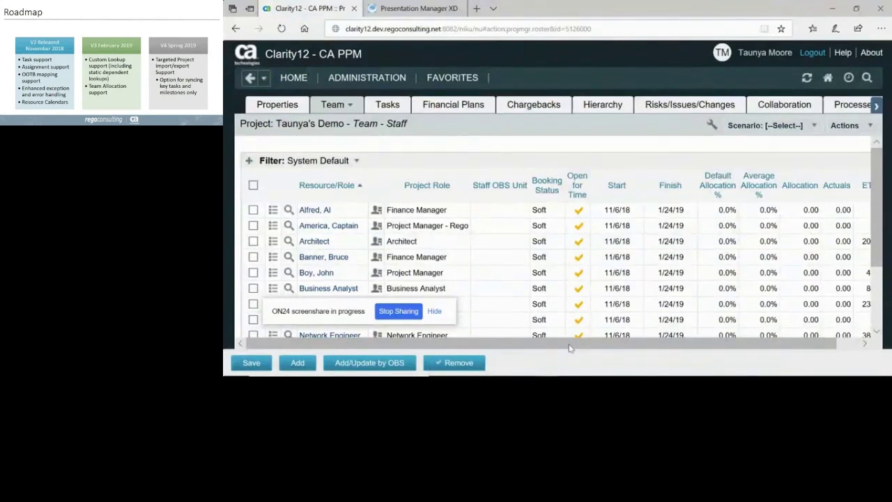
{"action": "left_click", "coordinate": [398, 311]}
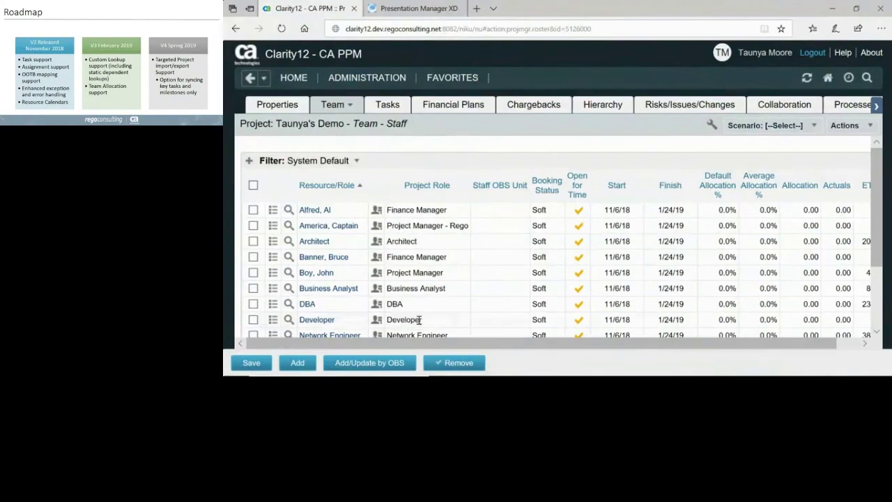